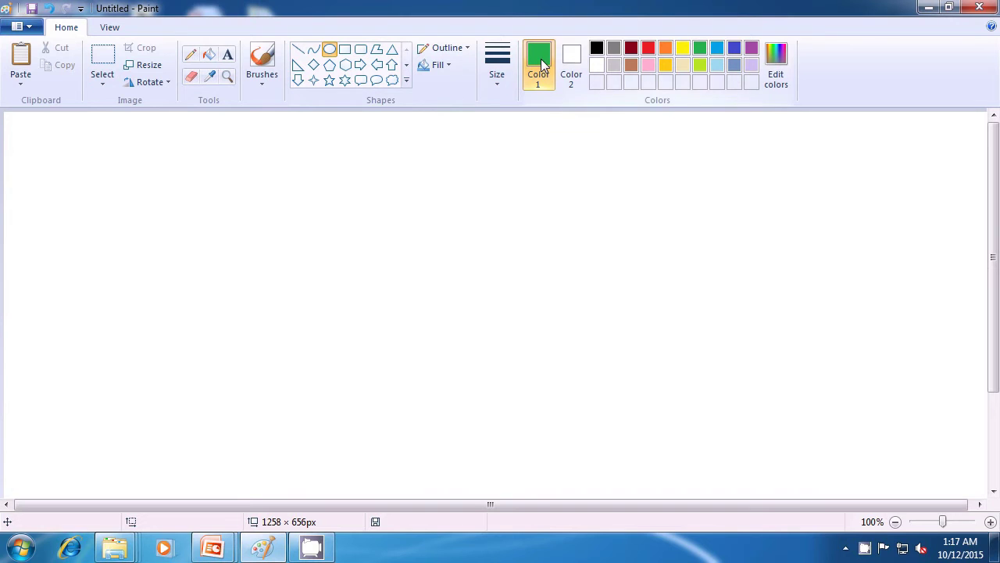
# Draw a large green ellipse as the face mid-canvas and a flat dark red ellipse in its lower half as the mouth
pyautogui.moveTo(401, 211); pyautogui.dragTo(575, 398)
pyautogui.click(668, 382)
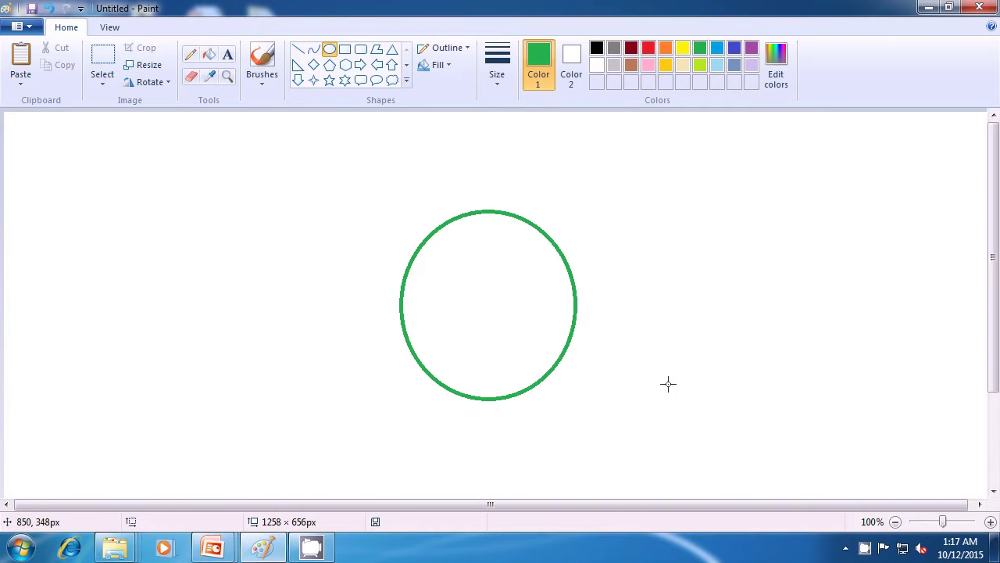
pyautogui.click(632, 49)
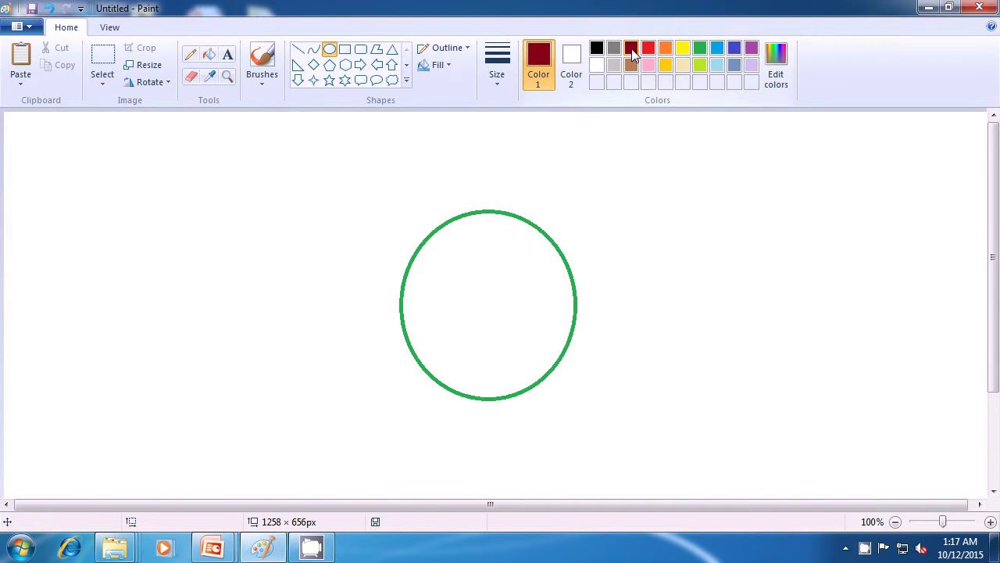
pyautogui.moveTo(454, 326); pyautogui.dragTo(536, 345)
pyautogui.click(621, 335)
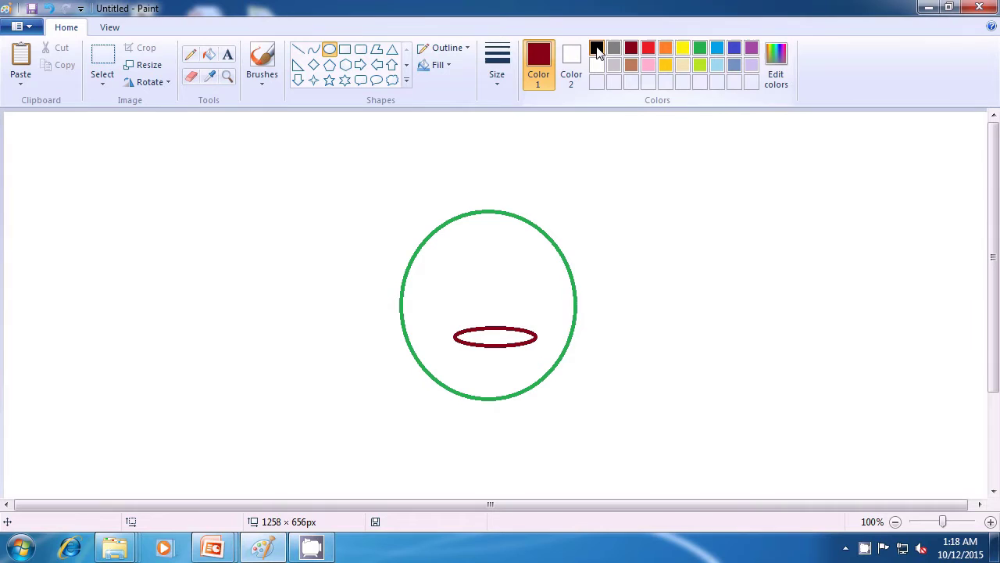
# Draw a small black circle on the empty canvas above and to the right of the face
pyautogui.click(597, 50)
pyautogui.moveTo(644, 175); pyautogui.dragTo(662, 196)
pyautogui.click(704, 199)
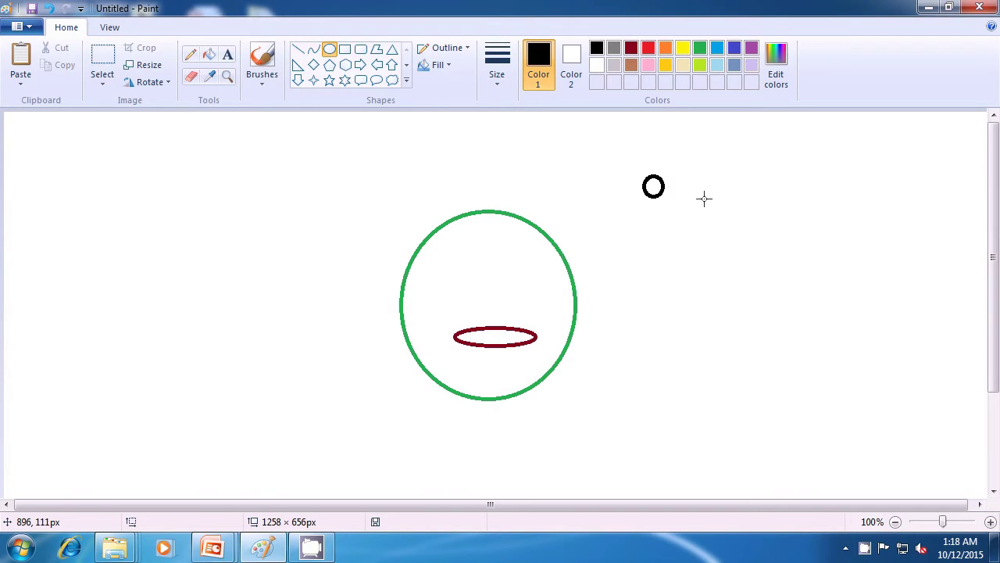
# Copy the small black circle and paste it twice inside the face as left and right eyes, using transparent selection
pyautogui.click(108, 74)
pyautogui.moveTo(634, 165); pyautogui.dragTo(669, 207)
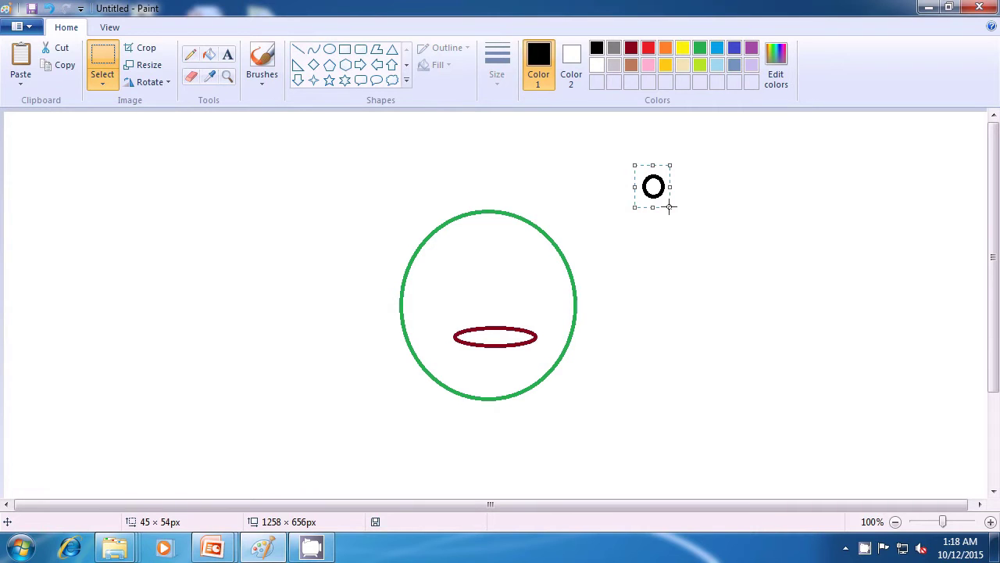
pyautogui.hotkey('ctrl', 'v')
pyautogui.click(26, 134)
pyautogui.moveTo(28, 136); pyautogui.dragTo(423, 279)
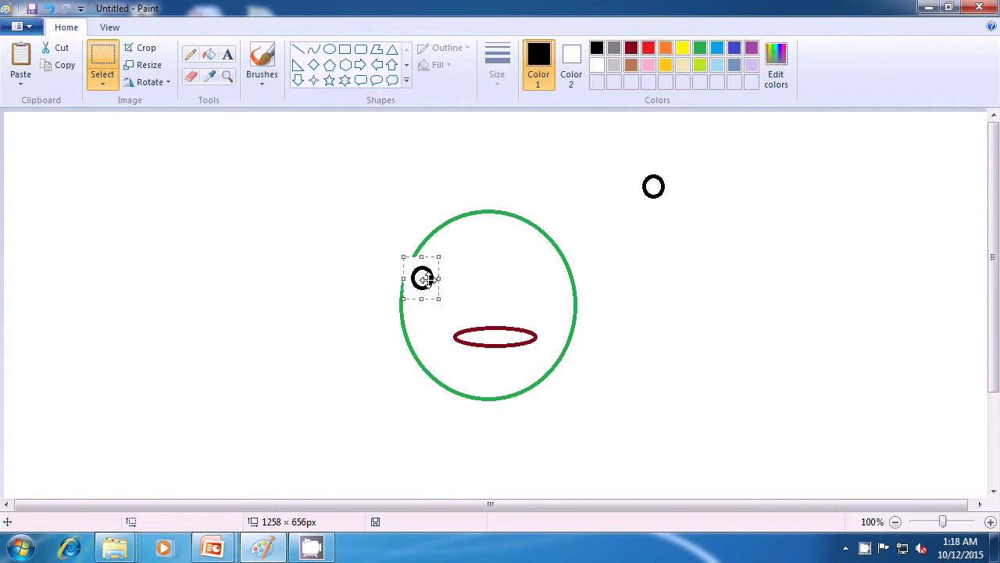
pyautogui.click(103, 82)
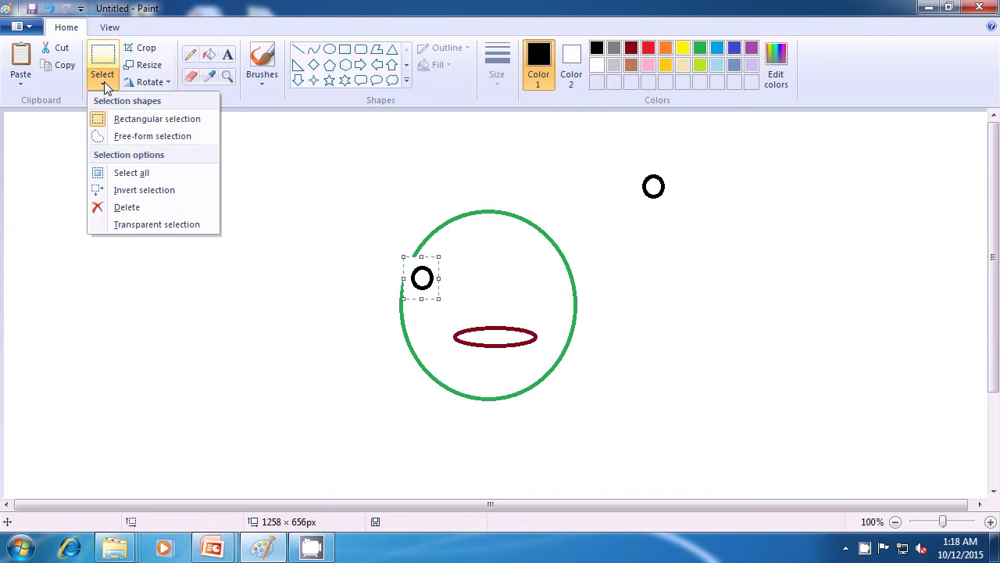
pyautogui.click(144, 226)
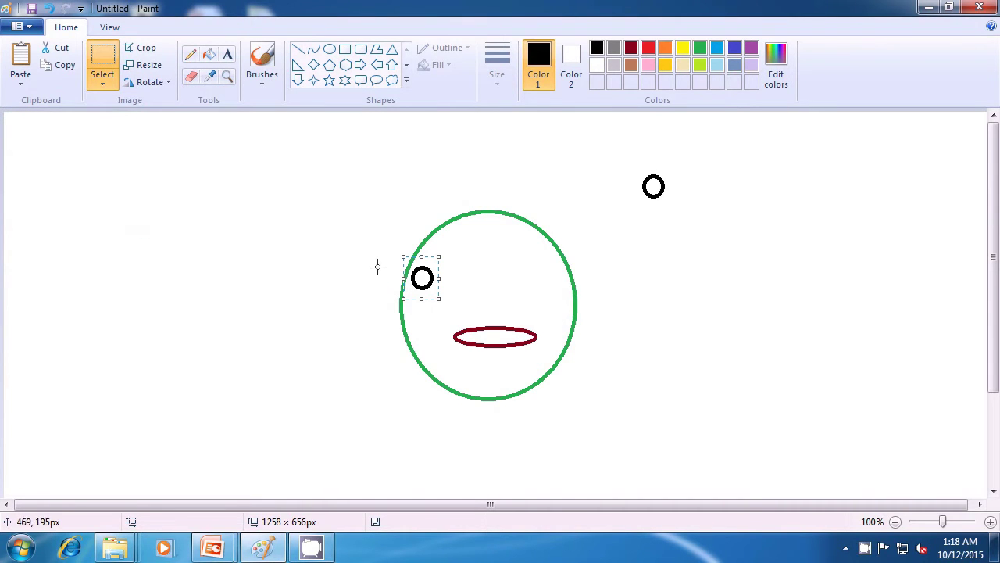
pyautogui.moveTo(419, 279)
pyautogui.mouseDown()
pyautogui.moveTo(431, 293)
pyautogui.moveTo(423, 289)
pyautogui.mouseUp()
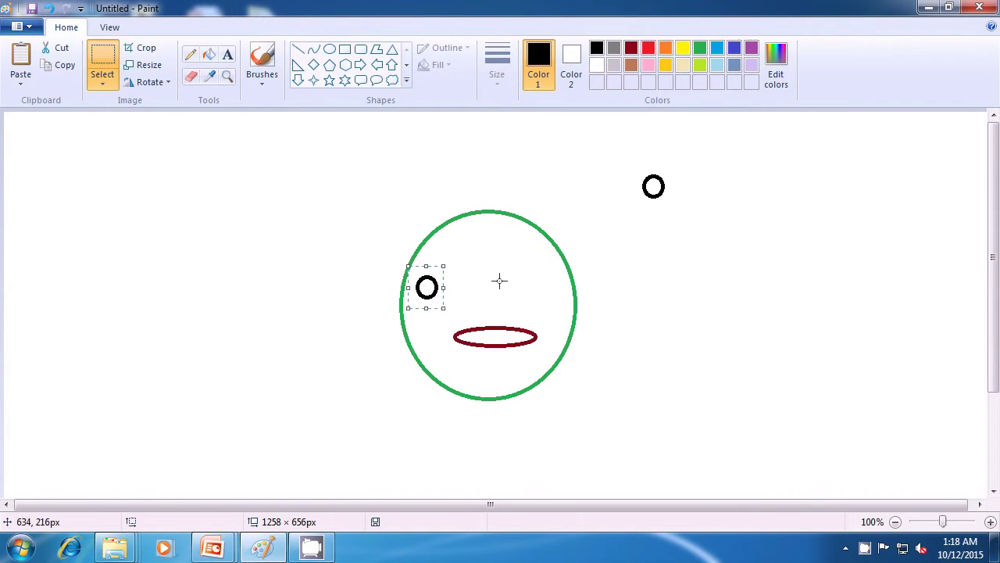
pyautogui.hotkey('ctrl', 'v')
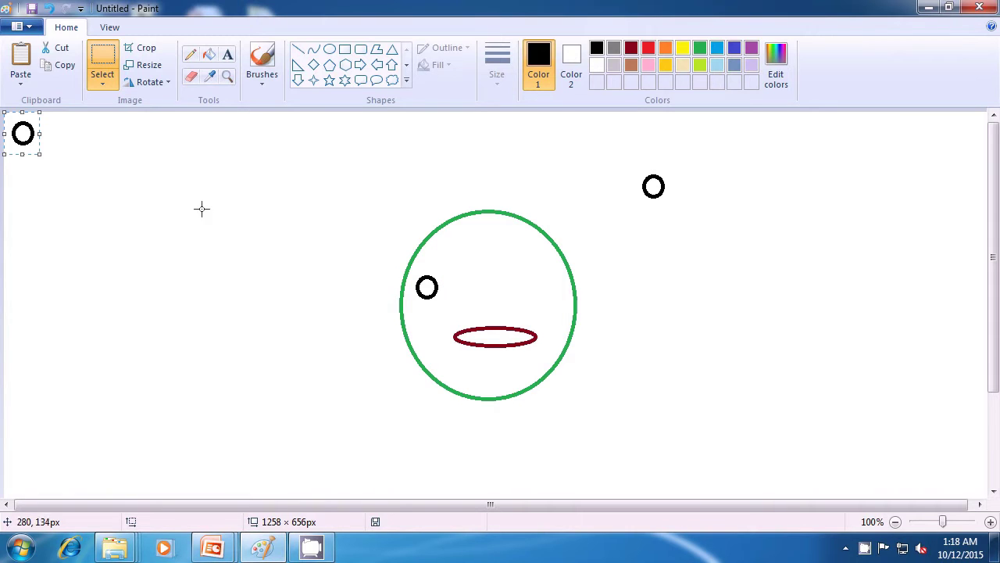
pyautogui.moveTo(23, 133); pyautogui.dragTo(531, 283)
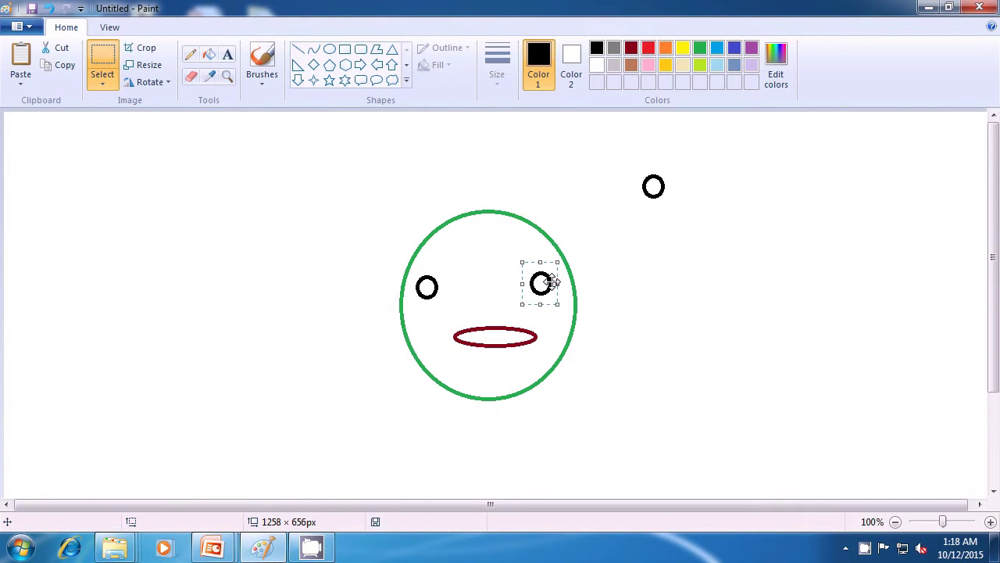
# Paste 20 overlapping copies of the small black circle along the face's upper outline as hair, from the left side over the top to the right
pyautogui.hotkey('ctrl', 'v')
pyautogui.moveTo(23, 133); pyautogui.dragTo(397, 280)
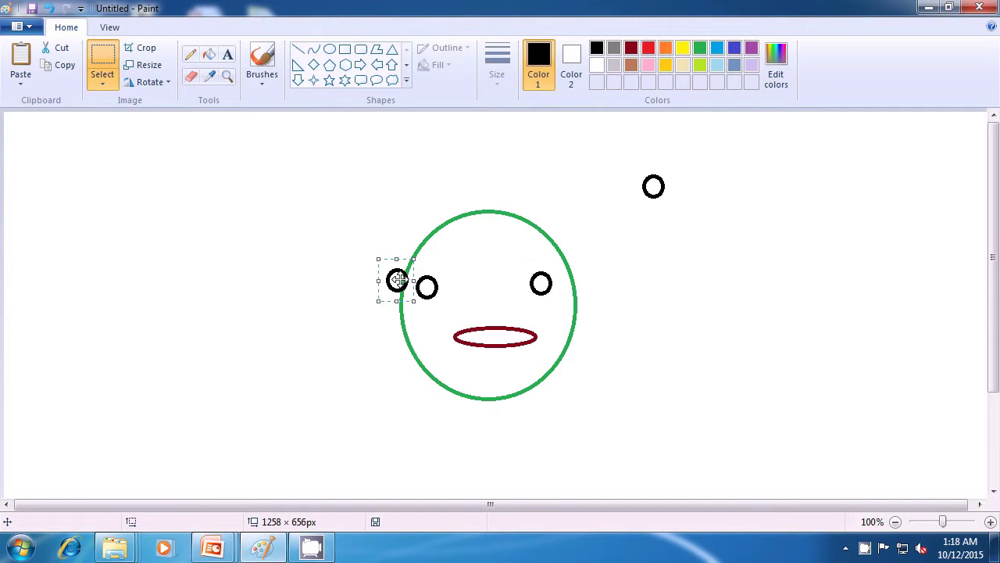
pyautogui.hotkey('ctrl', 'v')
pyautogui.moveTo(26, 144); pyautogui.dragTo(406, 279)
pyautogui.hotkey('ctrl', 'v')
pyautogui.moveTo(19, 135); pyautogui.dragTo(405, 258)
pyautogui.hotkey('ctrl', 'v')
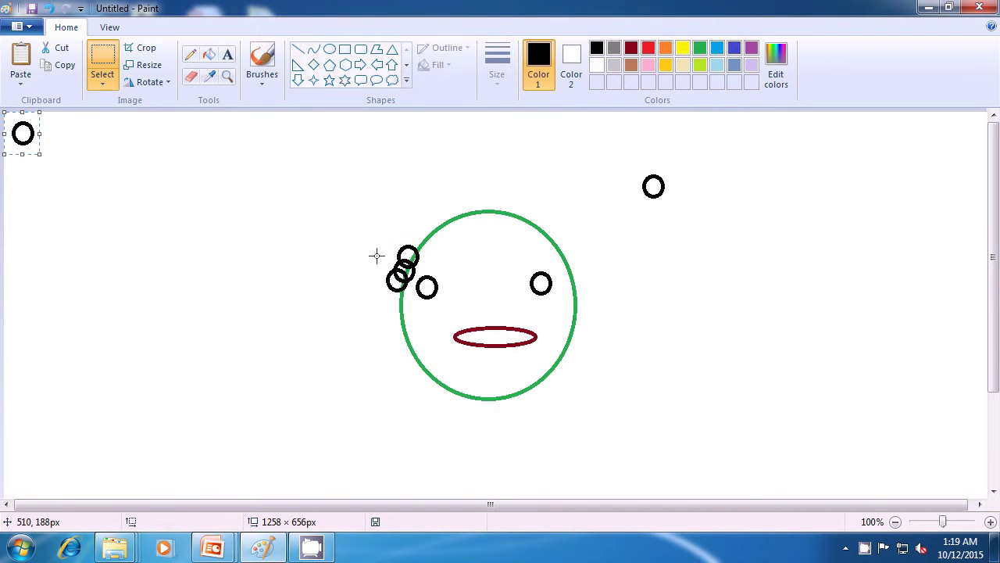
pyautogui.moveTo(22, 133); pyautogui.dragTo(419, 257)
pyautogui.hotkey('ctrl', 'v')
pyautogui.moveTo(22, 135); pyautogui.dragTo(422, 241)
pyautogui.hotkey('ctrl', 'v')
pyautogui.moveTo(24, 134); pyautogui.dragTo(435, 225)
pyautogui.hotkey('ctrl', 'v')
pyautogui.moveTo(19, 137); pyautogui.dragTo(440, 223)
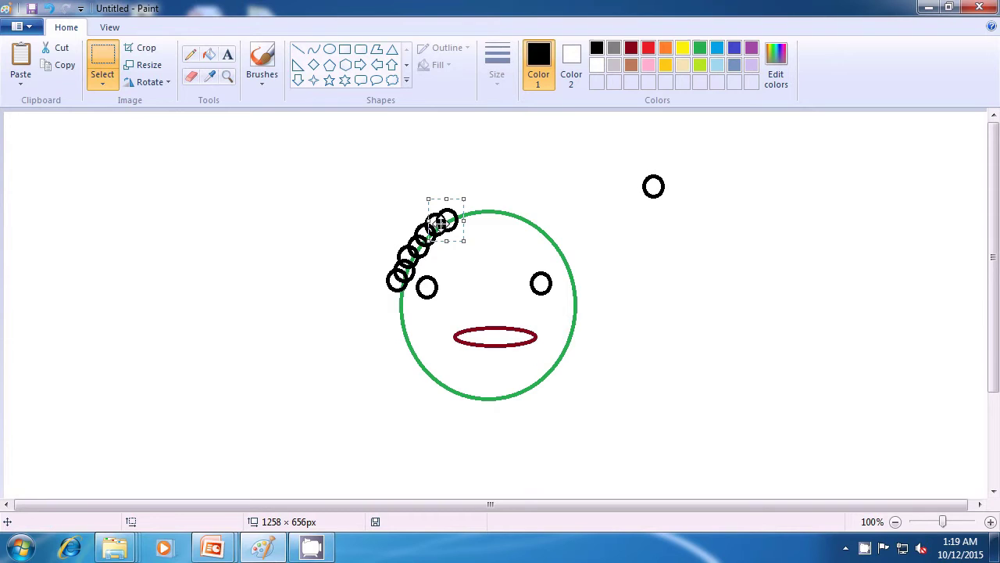
pyautogui.hotkey('ctrl', 'v')
pyautogui.moveTo(23, 132); pyautogui.dragTo(459, 211)
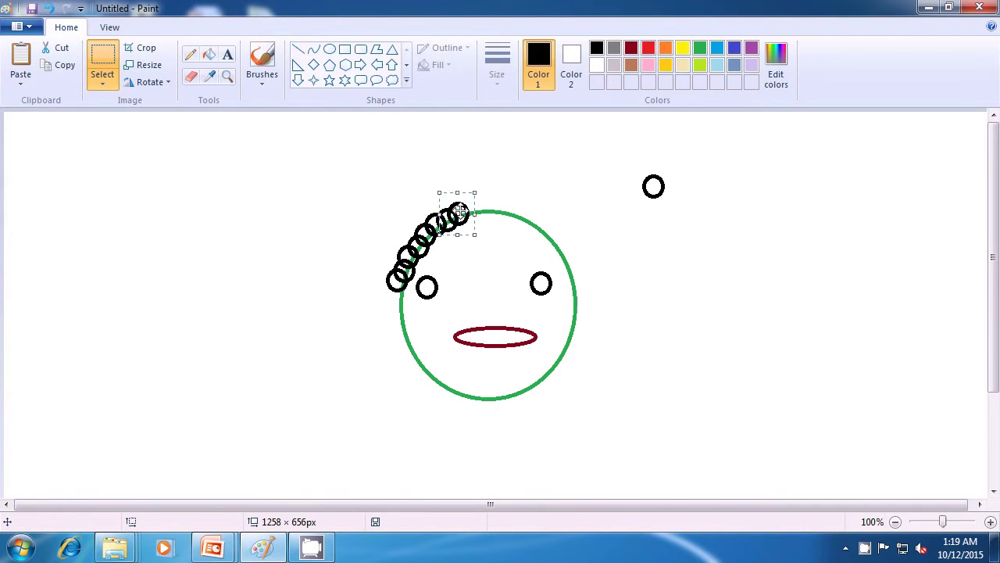
pyautogui.hotkey('ctrl', 'v')
pyautogui.moveTo(22, 132); pyautogui.dragTo(472, 210)
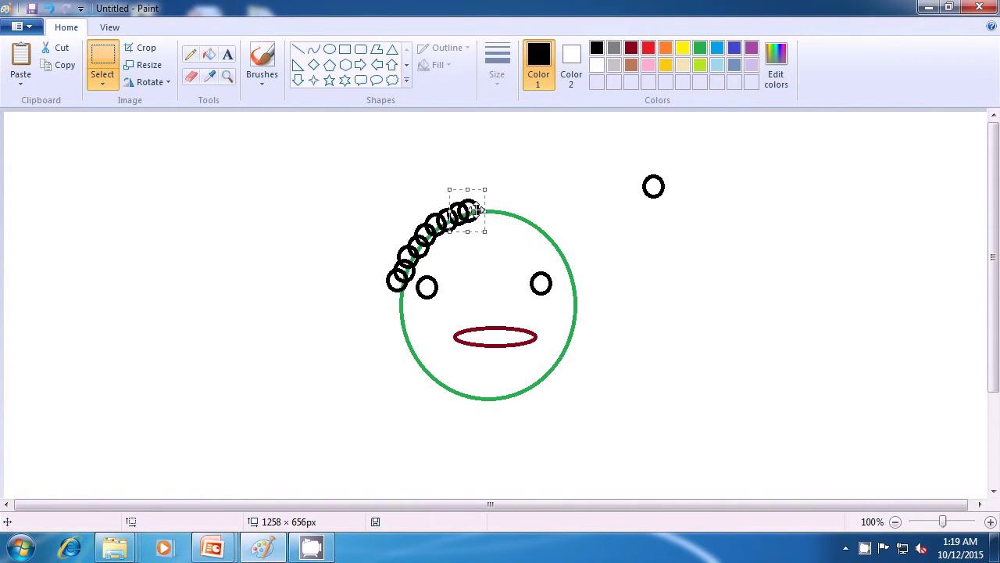
pyautogui.hotkey('ctrl', 'v')
pyautogui.moveTo(22, 133); pyautogui.dragTo(482, 208)
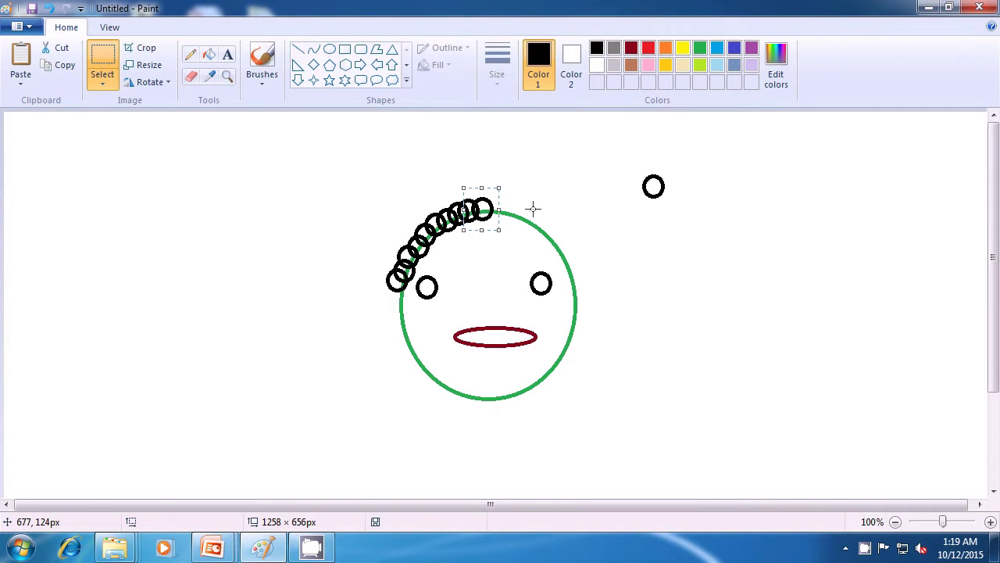
pyautogui.hotkey('ctrl', 'v')
pyautogui.moveTo(23, 134); pyautogui.dragTo(494, 207)
pyautogui.hotkey('ctrl', 'v')
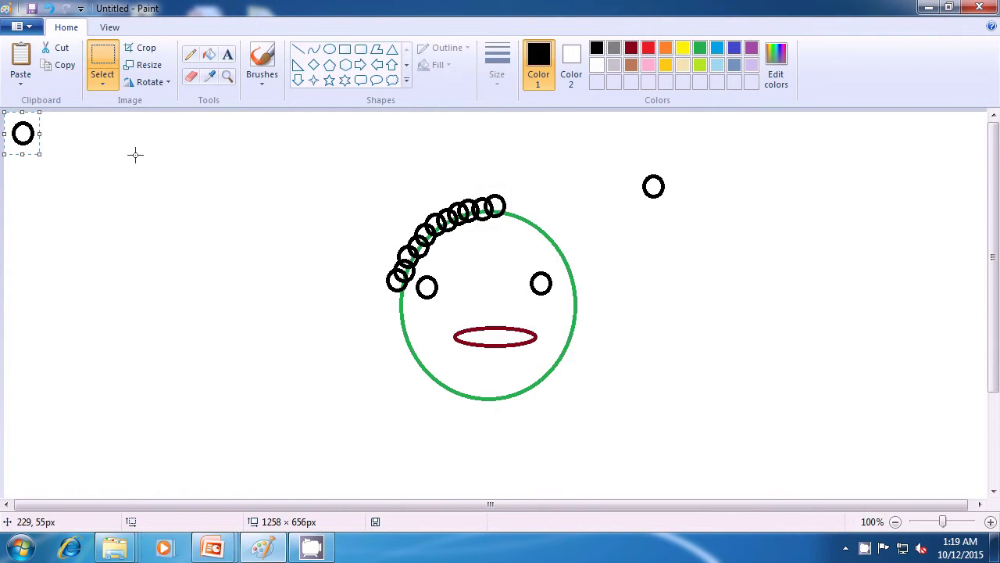
pyautogui.moveTo(26, 136); pyautogui.dragTo(506, 212)
pyautogui.hotkey('ctrl', 'v')
pyautogui.moveTo(25, 134); pyautogui.dragTo(521, 217)
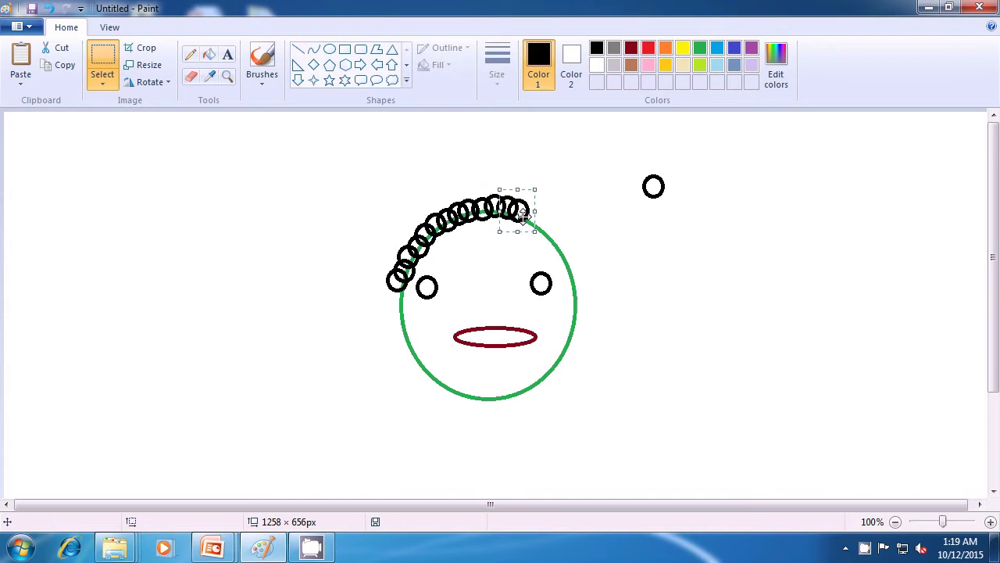
pyautogui.hotkey('ctrl', 'v')
pyautogui.moveTo(24, 134); pyautogui.dragTo(532, 222)
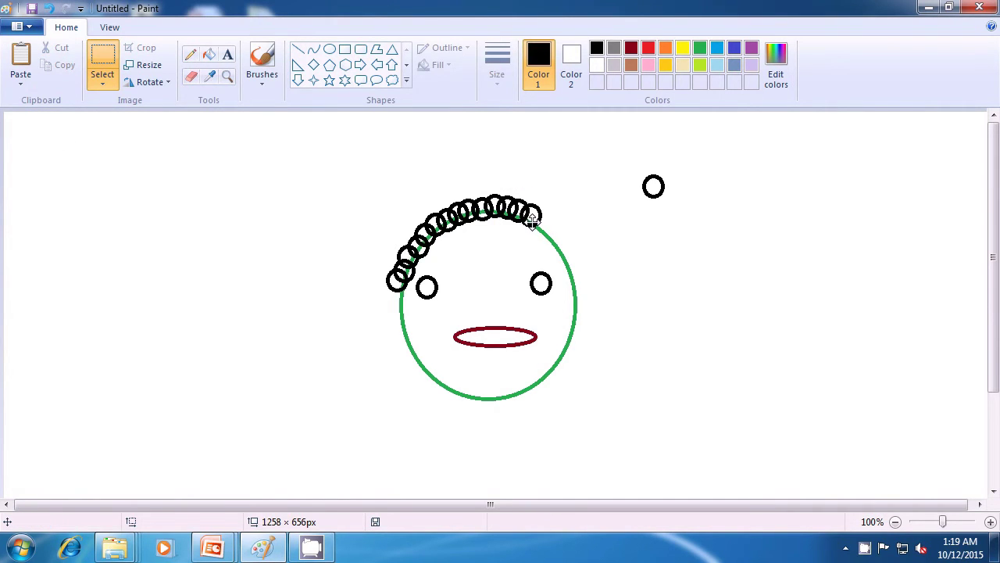
pyautogui.hotkey('ctrl', 'v')
pyautogui.moveTo(22, 133); pyautogui.dragTo(543, 223)
pyautogui.hotkey('ctrl', 'v')
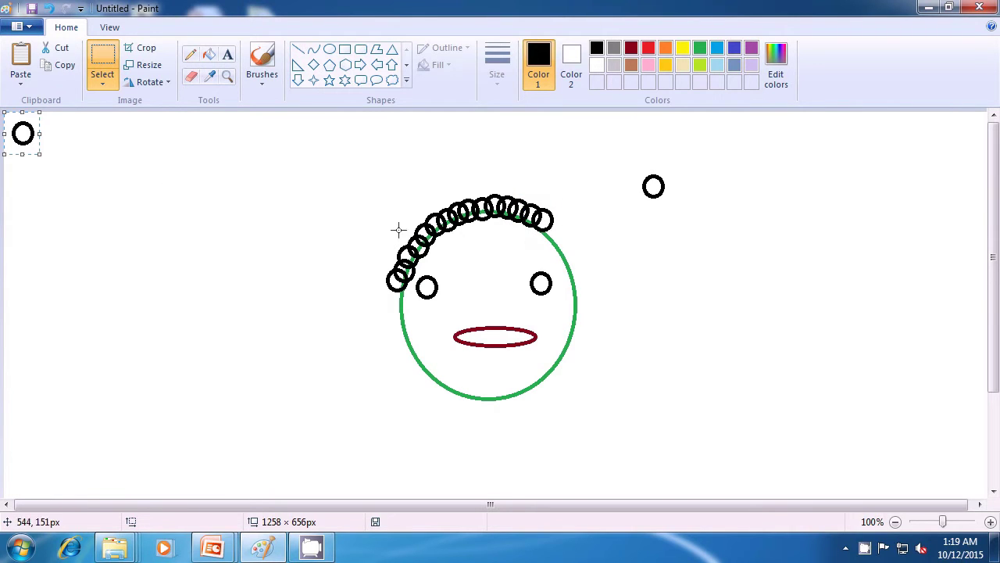
pyautogui.moveTo(22, 134); pyautogui.dragTo(544, 239)
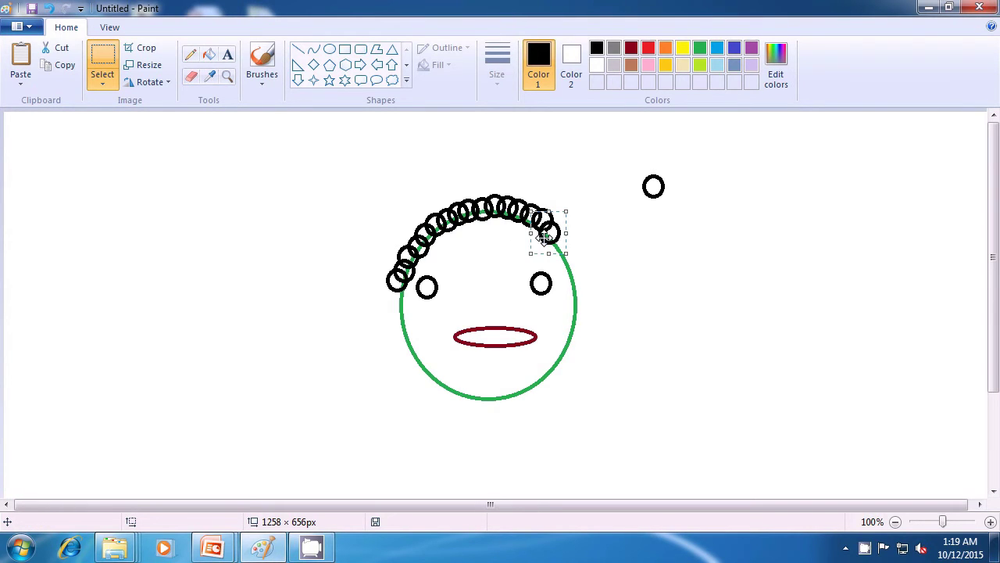
pyautogui.hotkey('ctrl', 'v')
pyautogui.moveTo(27, 135); pyautogui.dragTo(561, 252)
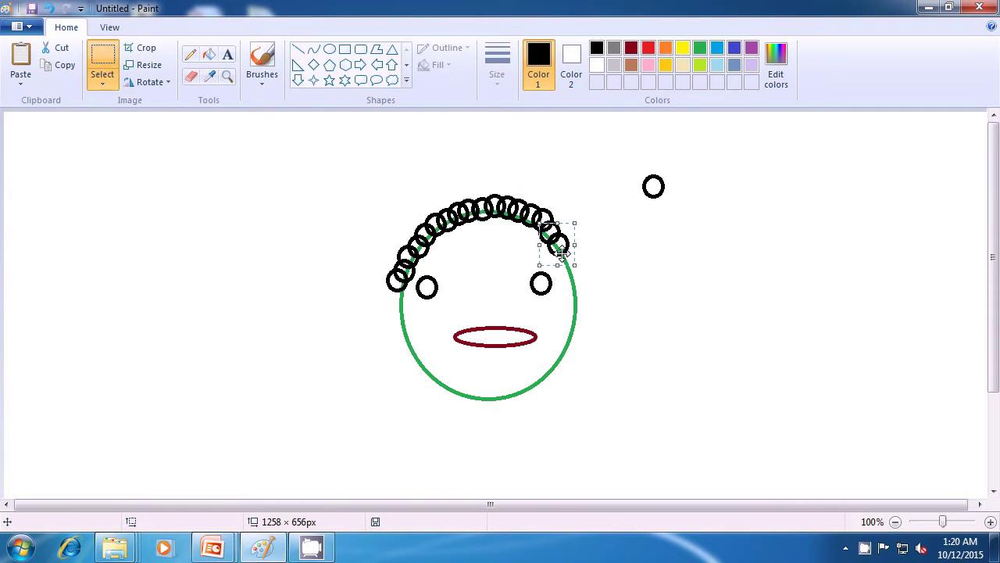
pyautogui.hotkey('ctrl', 'v')
pyautogui.moveTo(23, 141); pyautogui.dragTo(559, 265)
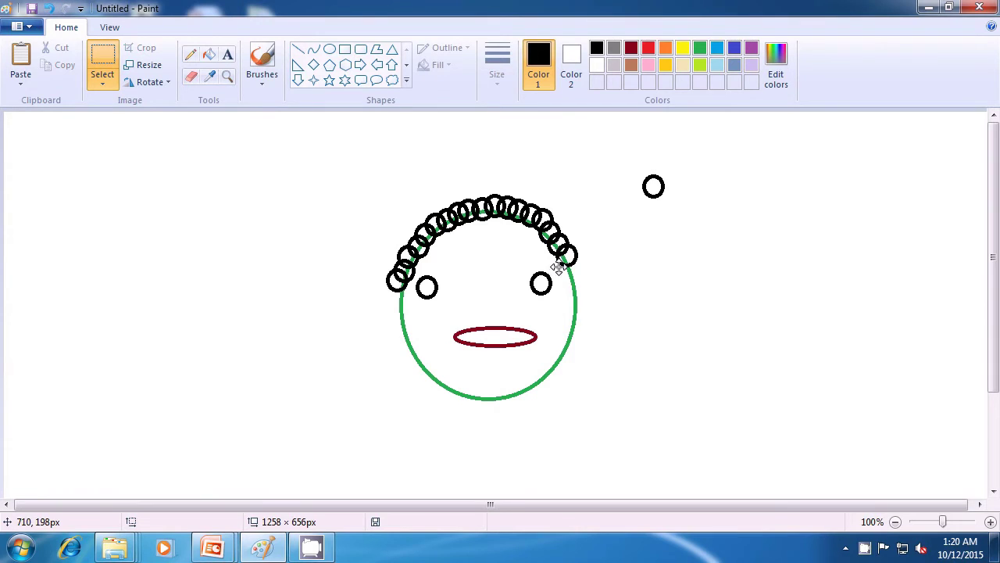
pyautogui.hotkey('ctrl', 'v')
pyautogui.moveTo(24, 134); pyautogui.dragTo(574, 268)
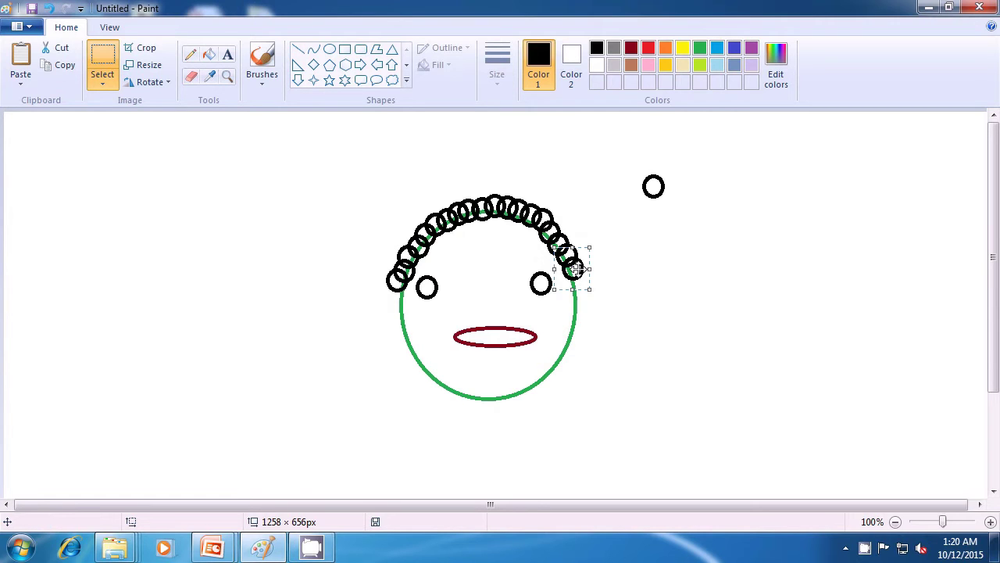
pyautogui.hotkey('ctrl', 'v')
pyautogui.moveTo(22, 134); pyautogui.dragTo(563, 286)
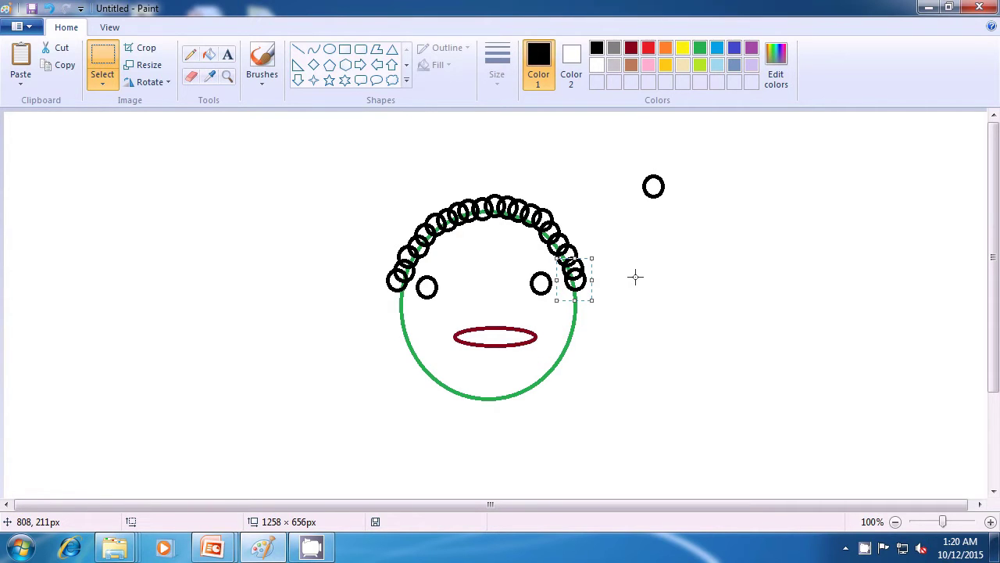
# Paste 17 more overlapping copies of the small black circle as a second, outer row of hair along the existing curls, from left to right
pyautogui.hotkey('ctrl', 'v')
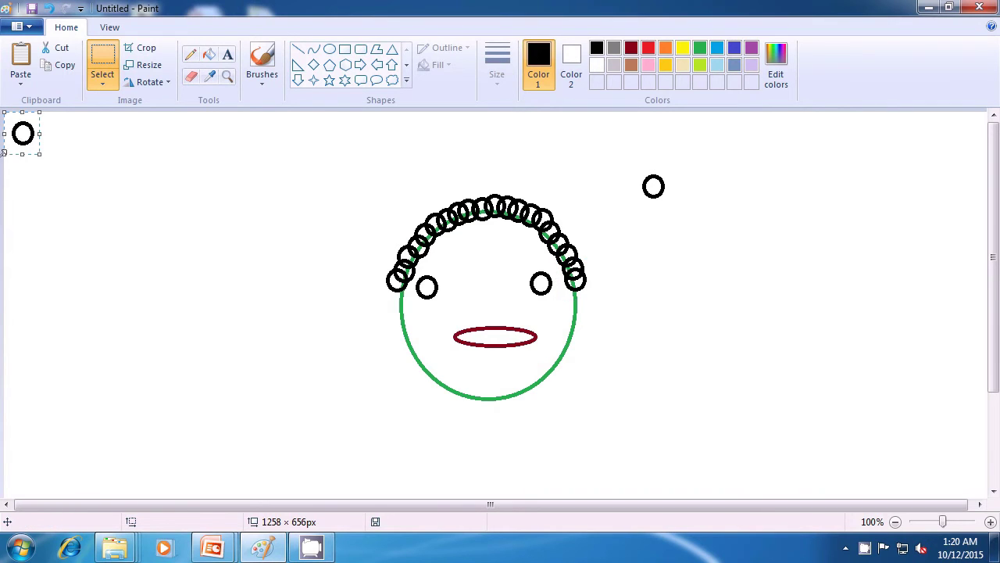
pyautogui.moveTo(22, 134); pyautogui.dragTo(398, 264)
pyautogui.hotkey('ctrl', 'v')
pyautogui.moveTo(8, 133); pyautogui.dragTo(389, 244)
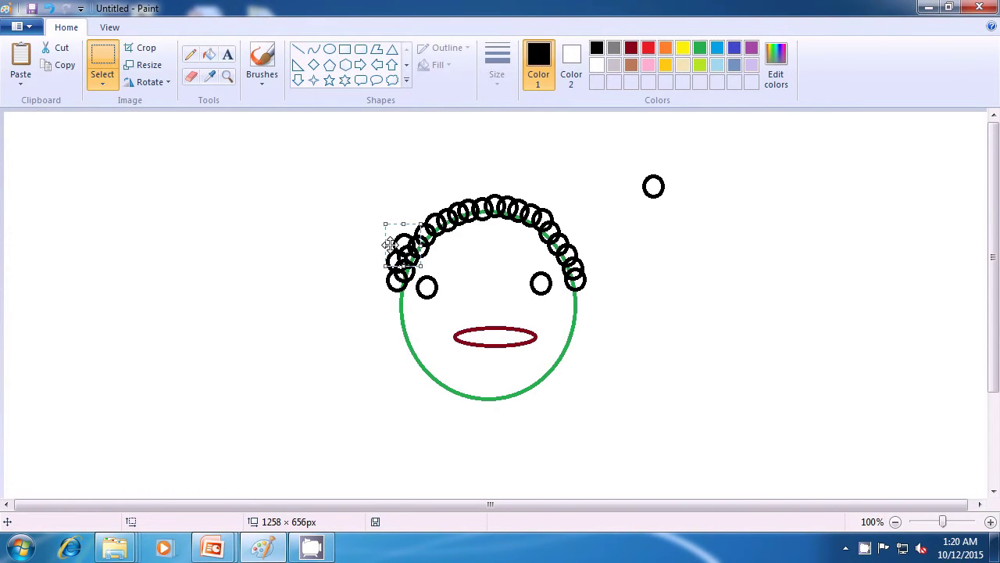
pyautogui.hotkey('ctrl', 'v')
pyautogui.moveTo(6, 134); pyautogui.dragTo(403, 227)
pyautogui.hotkey('ctrl', 'z')
pyautogui.moveTo(29, 134); pyautogui.dragTo(432, 212)
pyautogui.hotkey('ctrl', 'z')
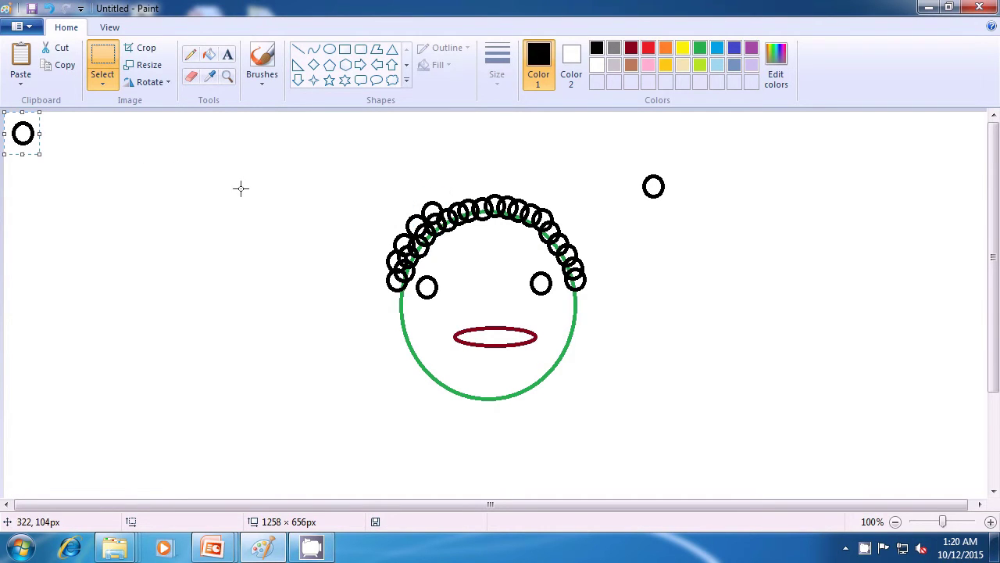
pyautogui.moveTo(23, 132); pyautogui.dragTo(447, 201)
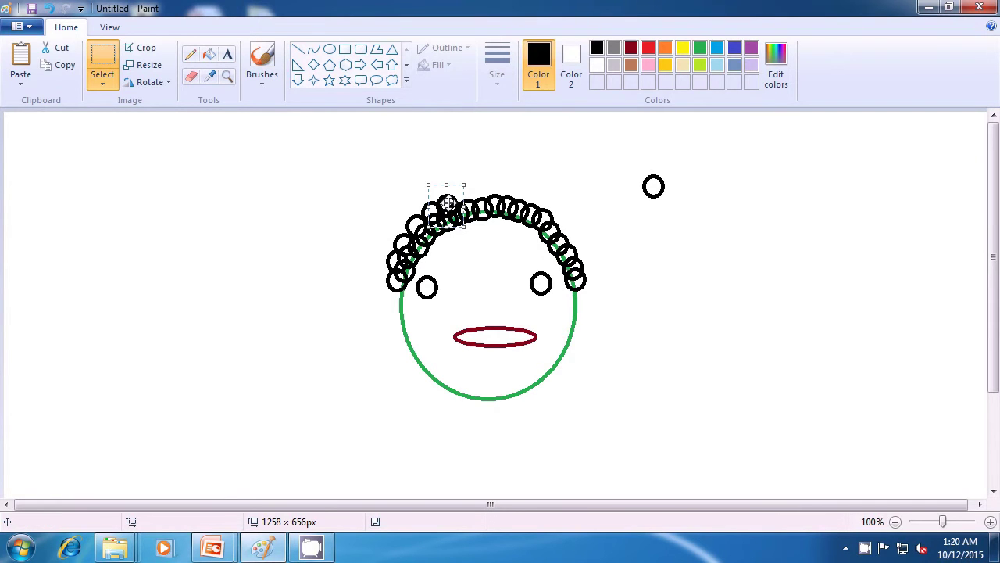
pyautogui.hotkey('ctrl', 'z')
pyautogui.moveTo(22, 133); pyautogui.dragTo(457, 201)
pyautogui.hotkey('ctrl', 'v')
pyautogui.moveTo(23, 133); pyautogui.dragTo(472, 197)
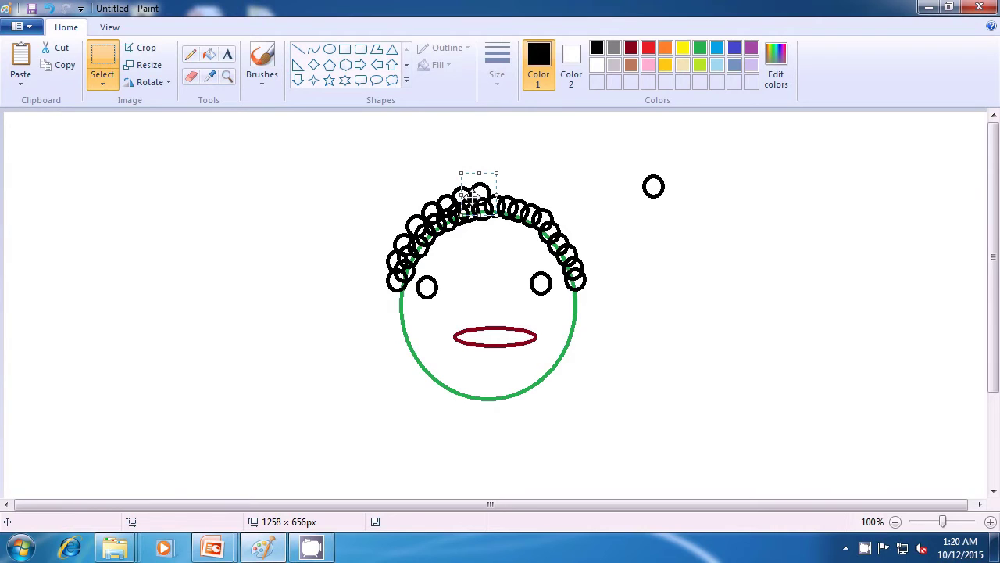
pyautogui.hotkey('ctrl', 'v')
pyautogui.moveTo(22, 133); pyautogui.dragTo(494, 197)
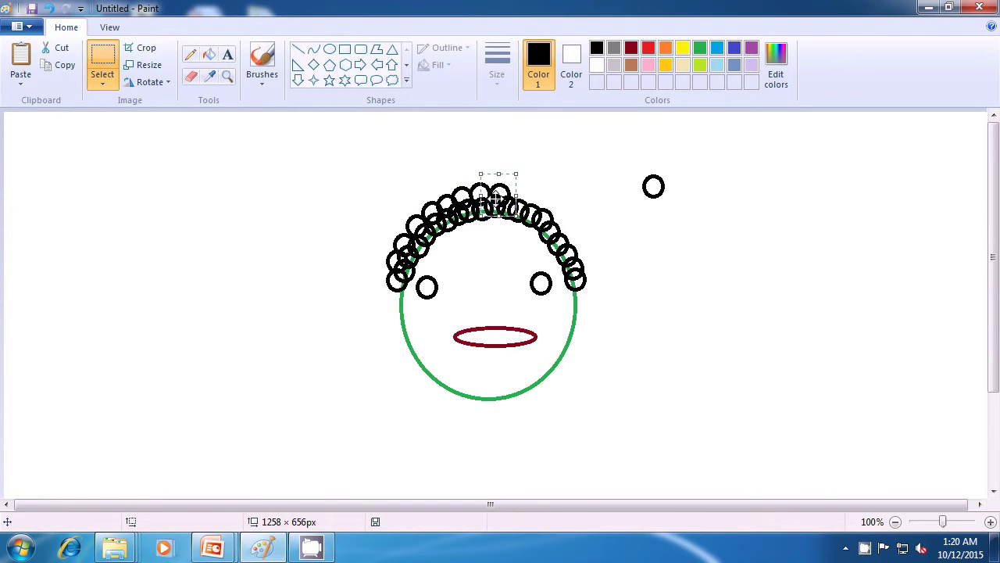
pyautogui.hotkey('ctrl', 'v')
pyautogui.moveTo(23, 133); pyautogui.dragTo(515, 200)
pyautogui.hotkey('ctrl', 'v')
pyautogui.moveTo(23, 134); pyautogui.dragTo(523, 197)
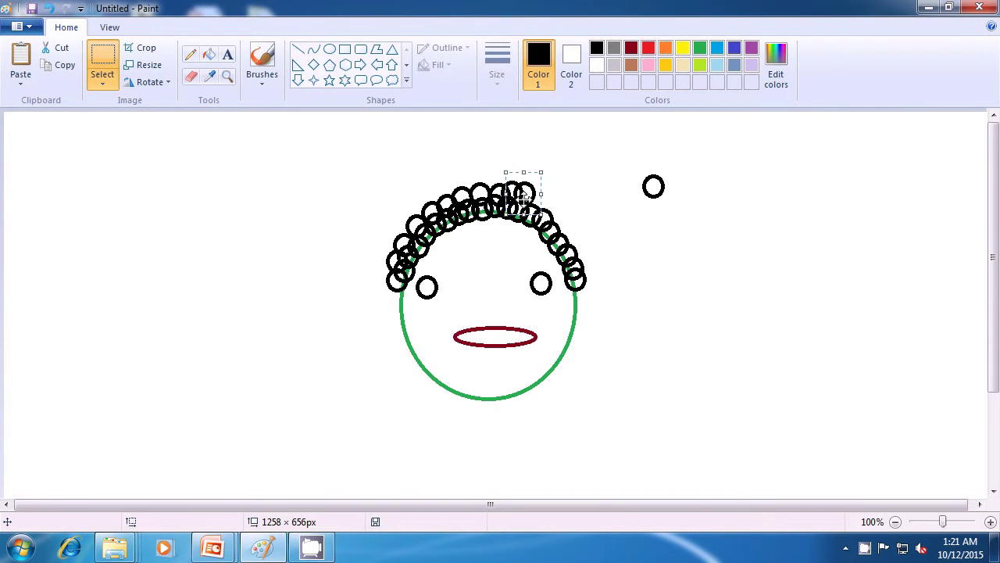
pyautogui.hotkey('ctrl', 'v')
pyautogui.moveTo(23, 133); pyautogui.dragTo(536, 204)
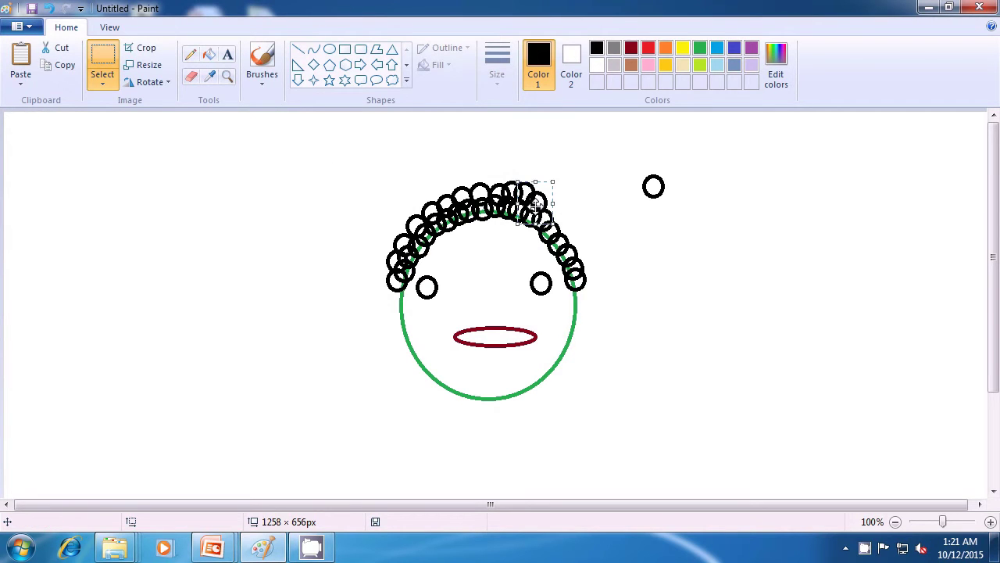
pyautogui.hotkey('ctrl', 'v')
pyautogui.moveTo(34, 138); pyautogui.dragTo(547, 209)
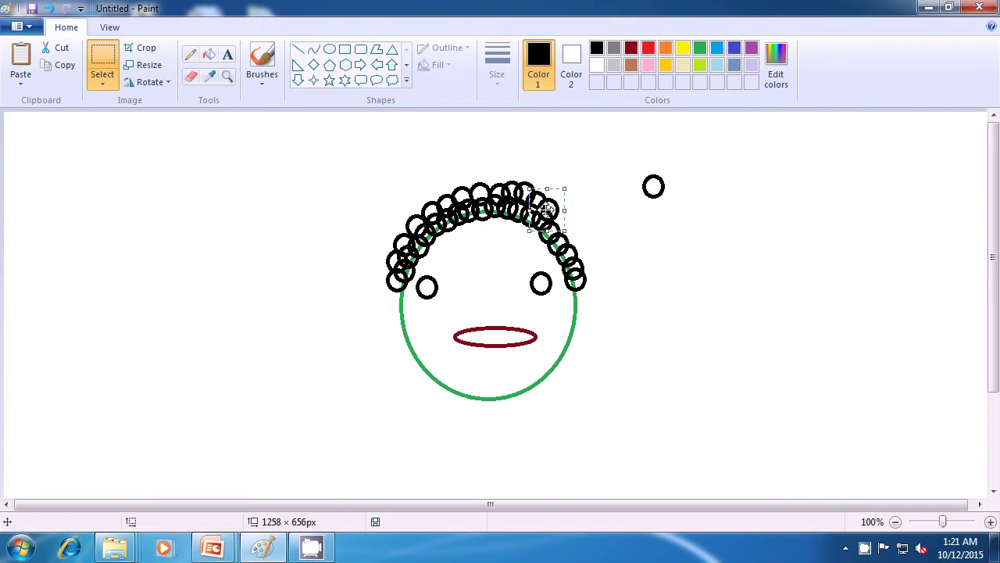
pyautogui.hotkey('ctrl', 'v')
pyautogui.moveTo(36, 140); pyautogui.dragTo(572, 227)
pyautogui.hotkey('ctrl', 'v')
pyautogui.moveTo(25, 131); pyautogui.dragTo(562, 238)
pyautogui.hotkey('ctrl', 'v')
pyautogui.moveTo(23, 131); pyautogui.dragTo(573, 246)
pyautogui.hotkey('ctrl', 'v')
pyautogui.moveTo(24, 142); pyautogui.dragTo(577, 264)
pyautogui.hotkey('ctrl', 'v')
pyautogui.moveTo(24, 142); pyautogui.dragTo(585, 275)
pyautogui.click(661, 274)
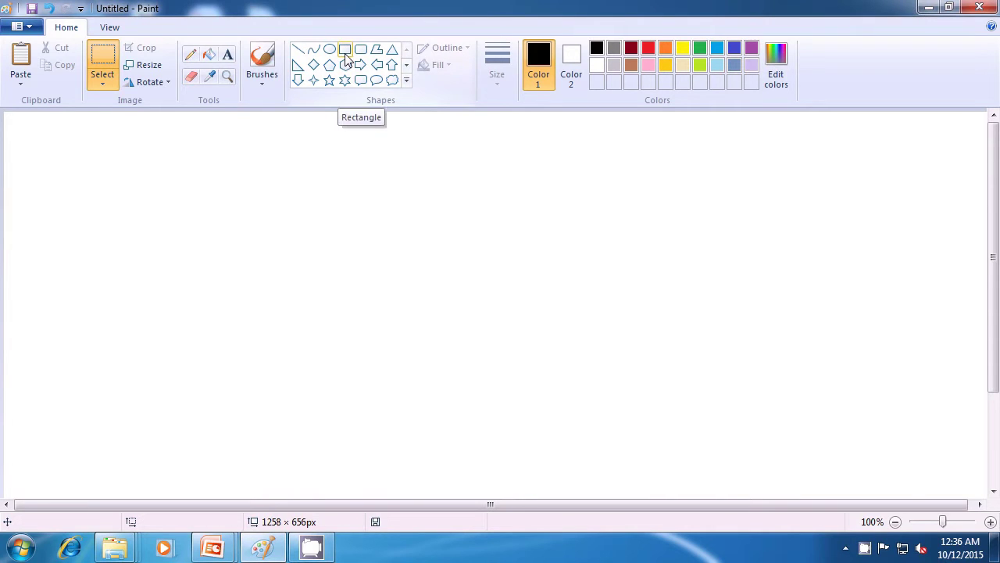
# Draw a rectangle about 343 × 182 px mid-canvas with a black outline and a solid dark red fill
pyautogui.click(346, 51)
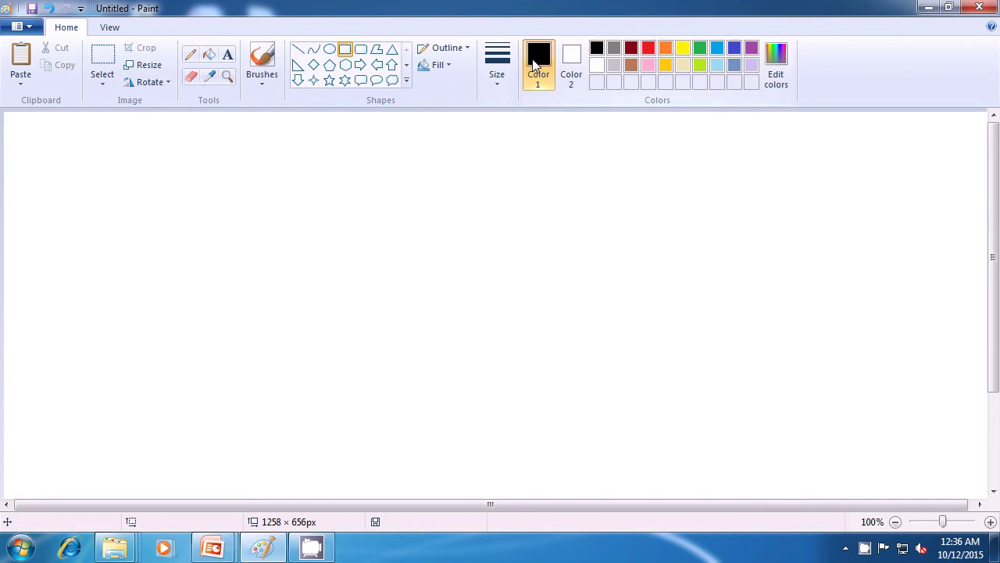
pyautogui.click(566, 66)
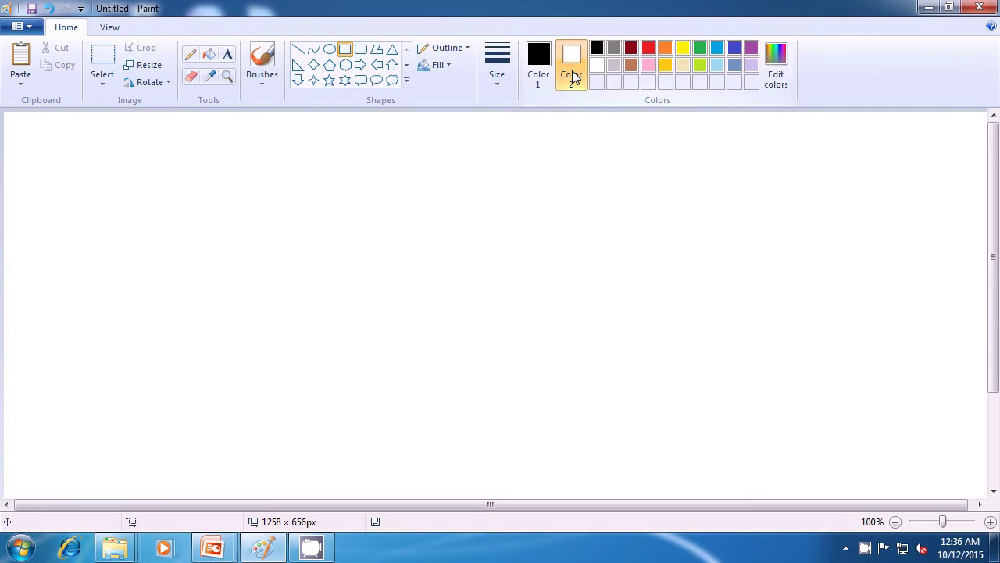
pyautogui.click(635, 49)
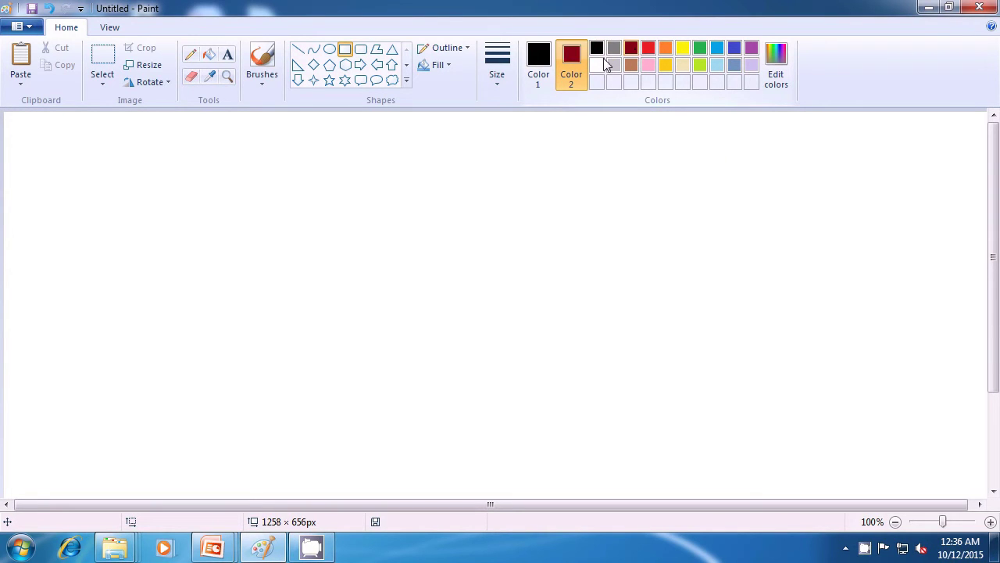
pyautogui.click(439, 66)
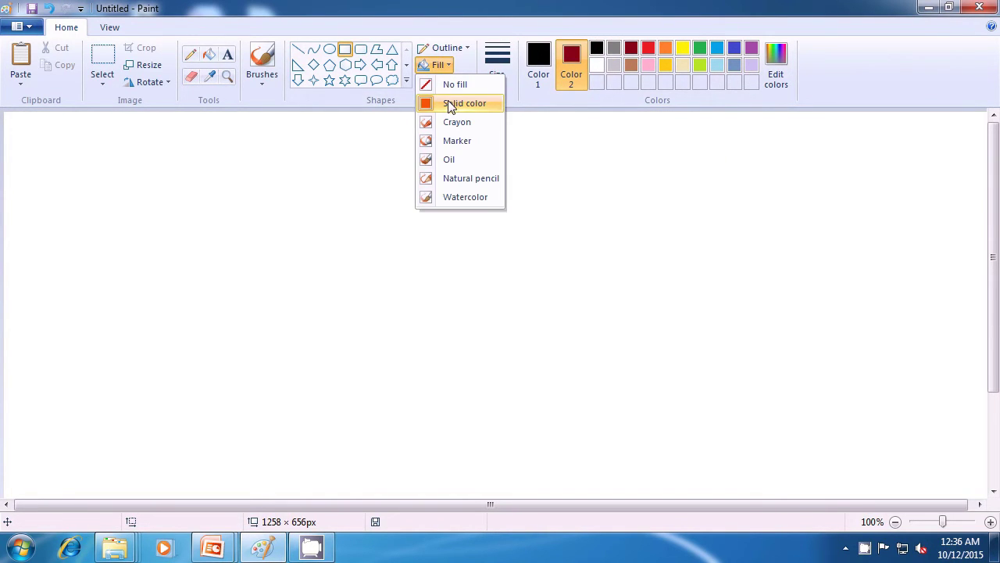
pyautogui.click(450, 104)
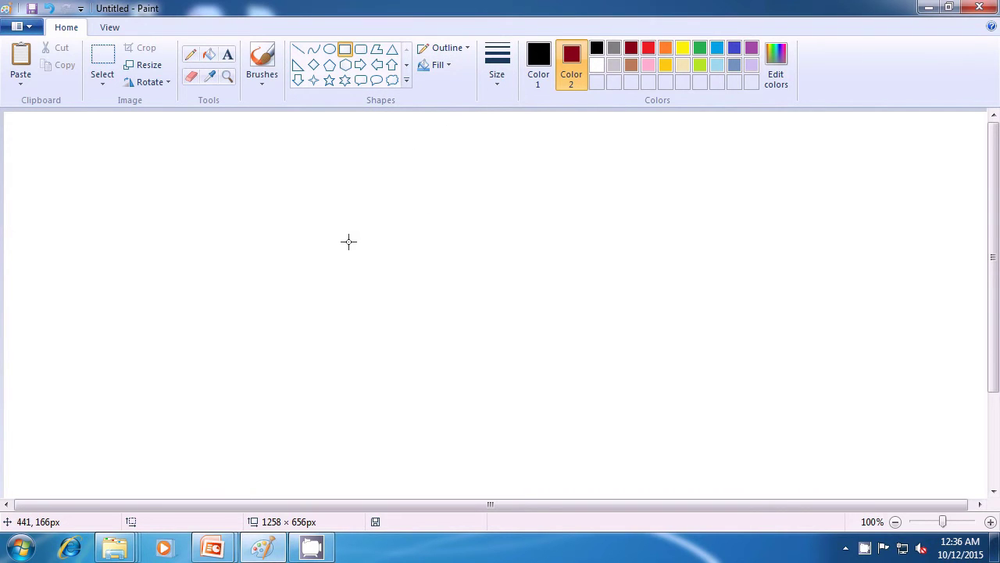
pyautogui.moveTo(349, 242); pyautogui.dragTo(616, 382)
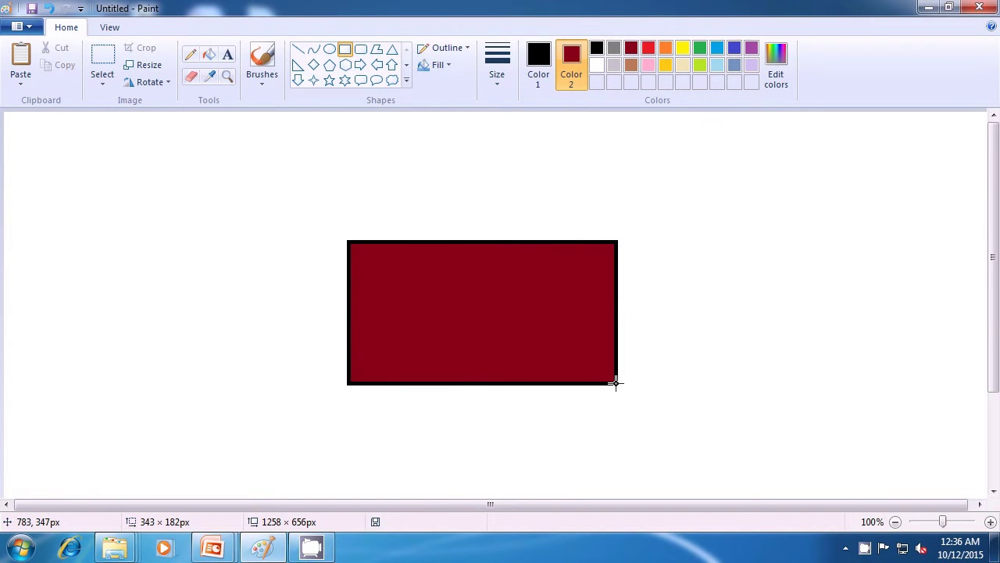
pyautogui.click(723, 348)
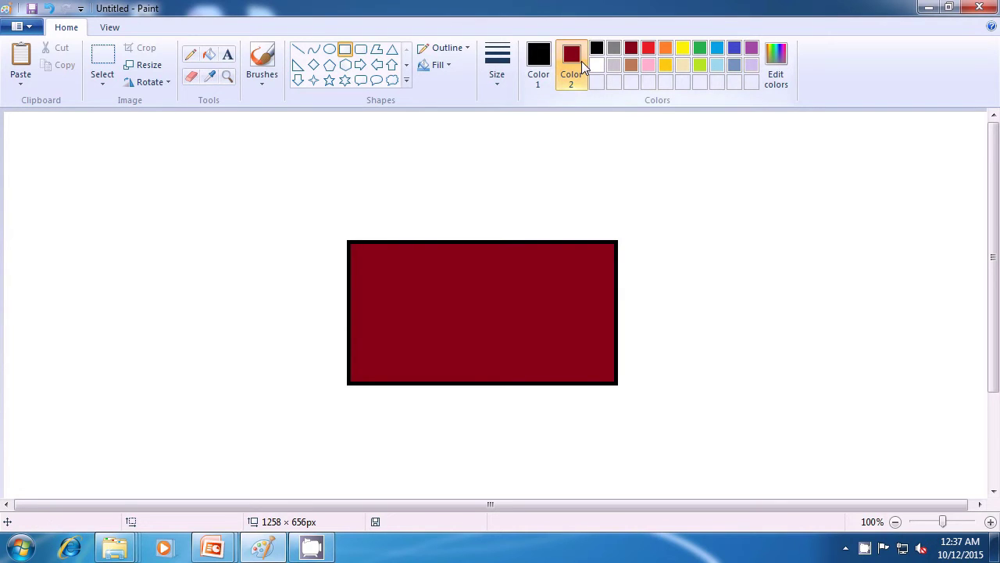
# Draw a narrow upright rectangle about 21 × 119 px with turquoise fill against the dark red rectangle's left edge
pyautogui.click(719, 50)
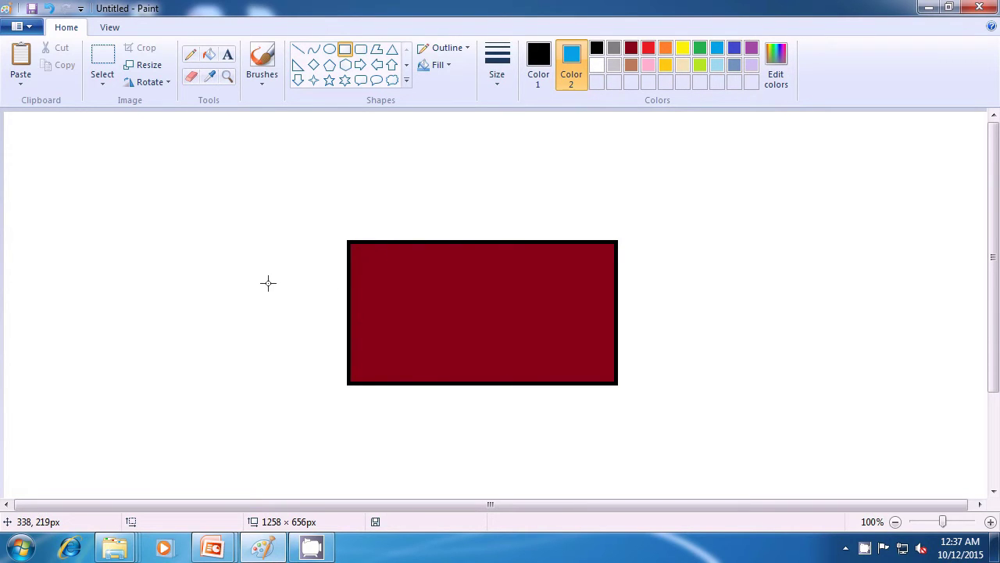
pyautogui.click(334, 271)
pyautogui.moveTo(333, 270); pyautogui.dragTo(348, 348)
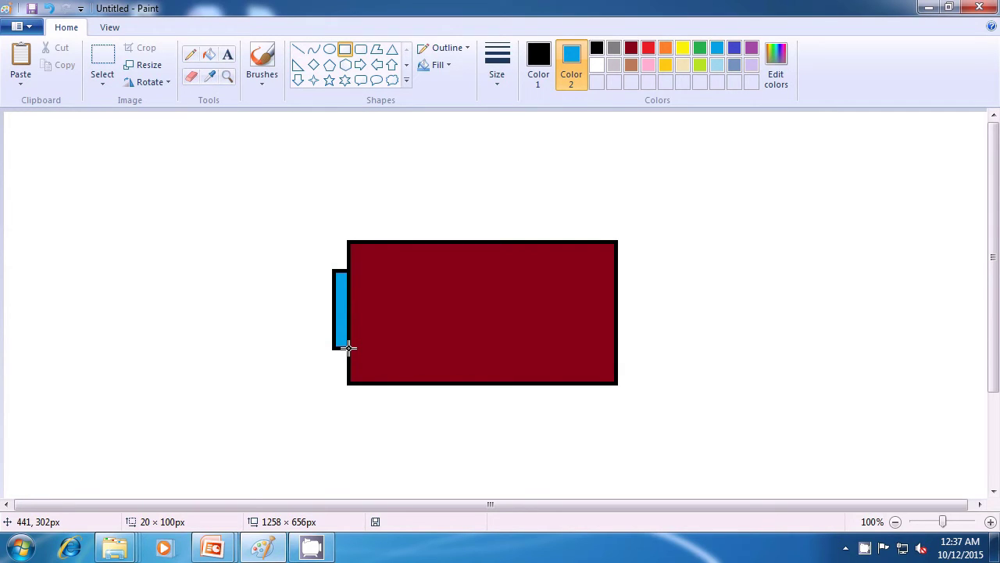
pyautogui.moveTo(349, 348); pyautogui.dragTo(349, 362)
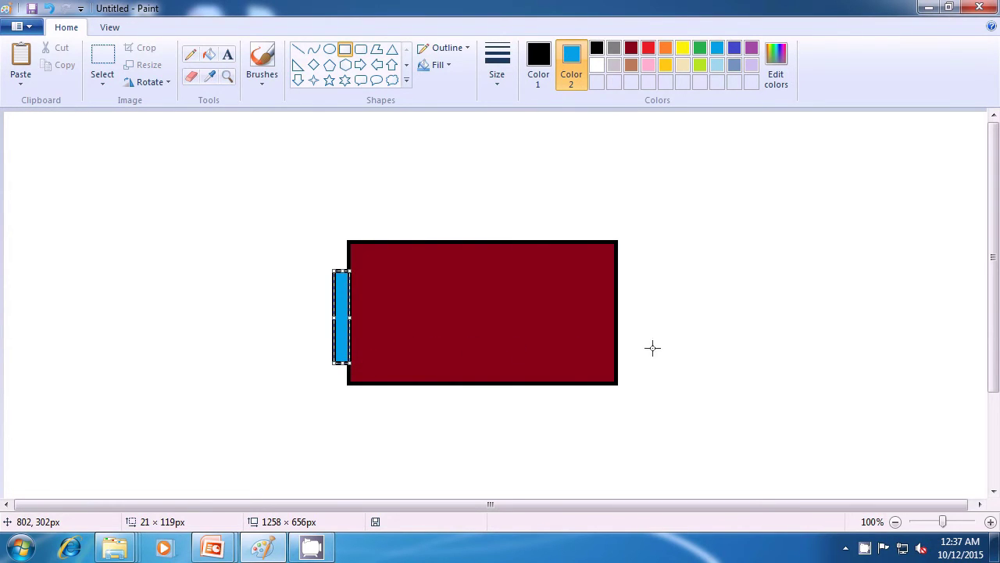
pyautogui.click(713, 330)
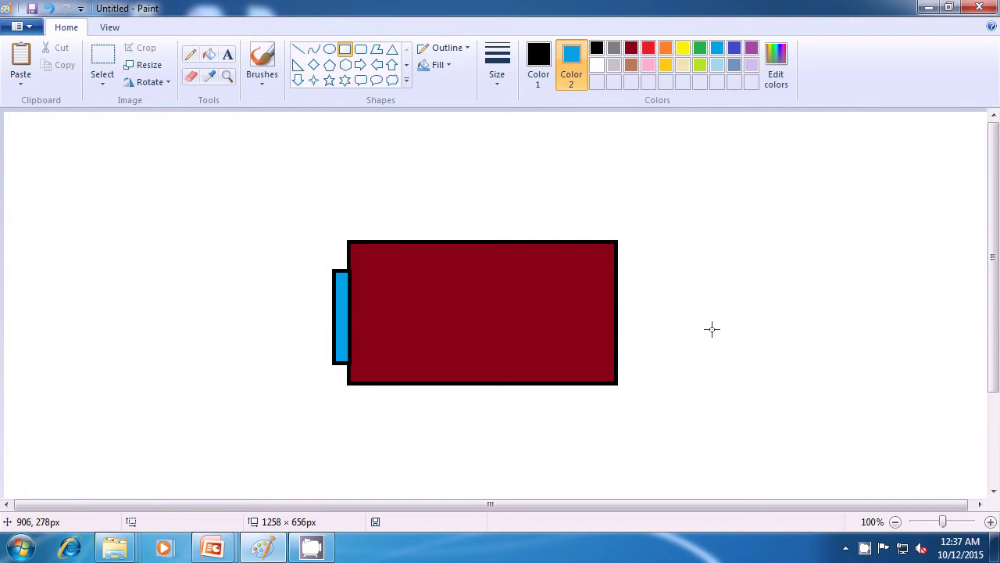
# Draw a taller blue-gray filled rectangle about 22 × 144 px against the left side of the turquoise strip
pyautogui.click(735, 64)
pyautogui.moveTo(316, 261)
pyautogui.mouseDown()
pyautogui.moveTo(329, 277)
pyautogui.moveTo(332, 350)
pyautogui.mouseUp()
pyautogui.moveTo(332, 362); pyautogui.dragTo(332, 373)
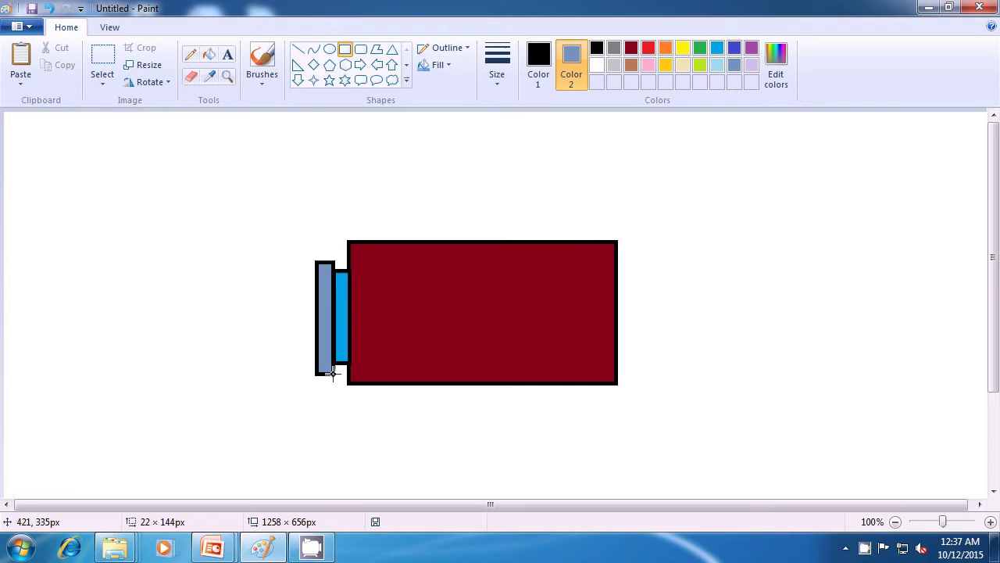
pyautogui.moveTo(332, 373); pyautogui.dragTo(332, 372)
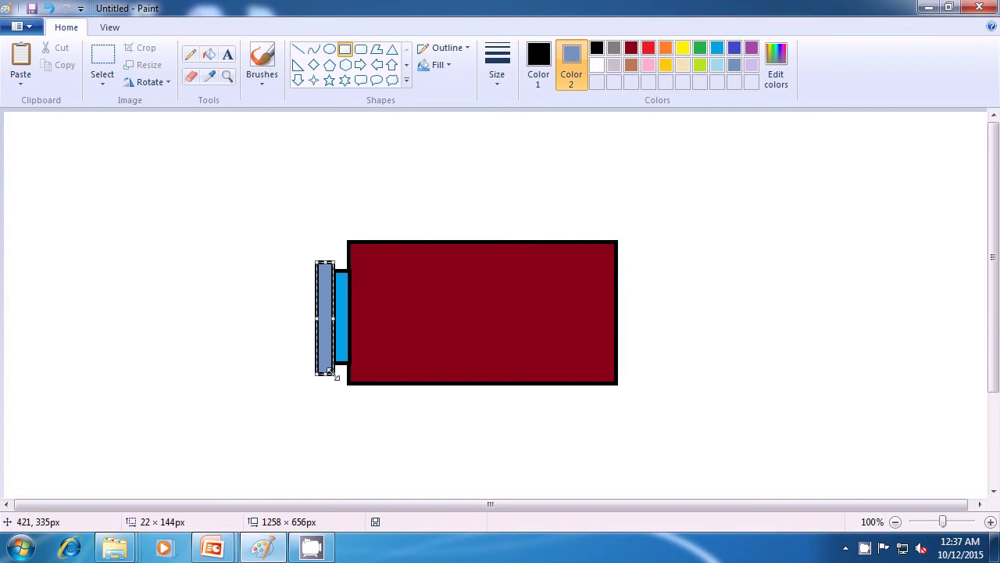
pyautogui.click(376, 422)
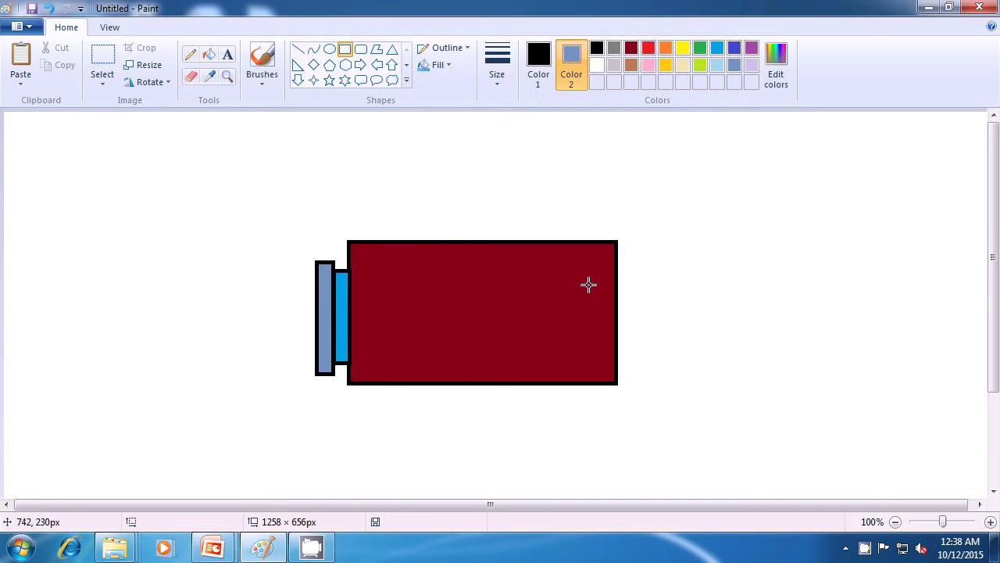
# Draw a turquoise filled rectangle about 16 × 170 px against the left side of the blue-gray strip
pyautogui.click(717, 50)
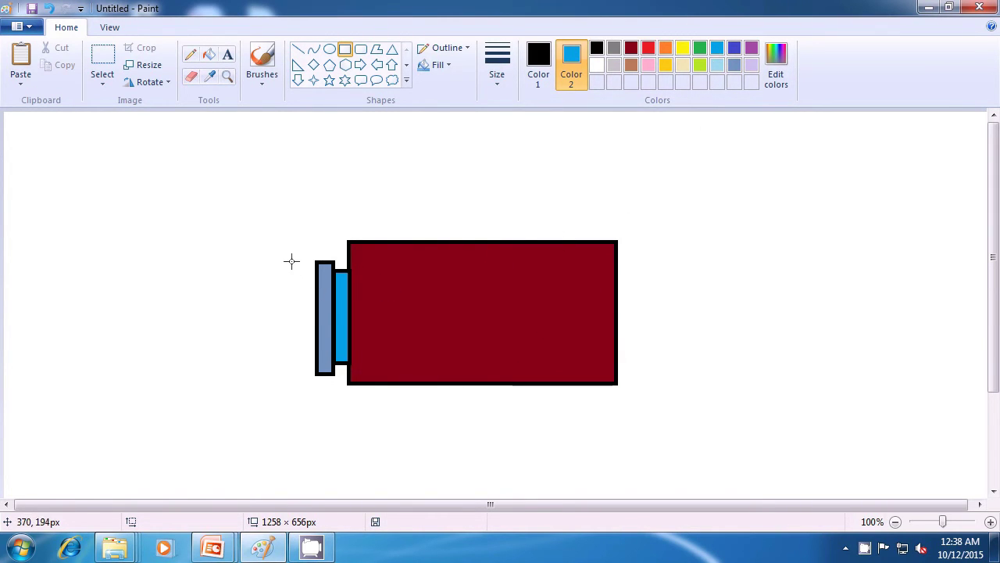
pyautogui.moveTo(304, 251); pyautogui.dragTo(316, 383)
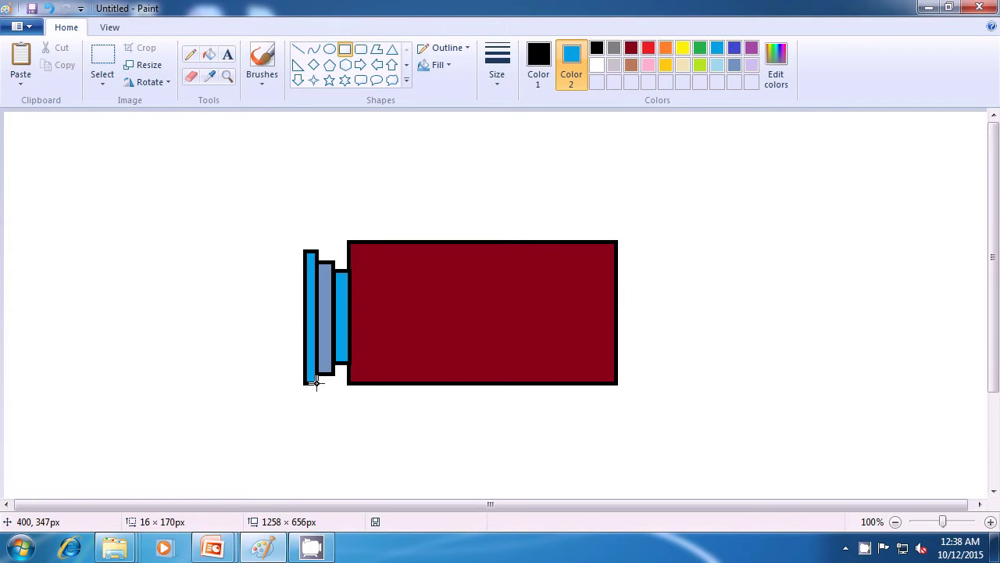
pyautogui.click(742, 315)
# Draw a white filled vertical band about 39 × 180 px across the full height of the dark red rectangle, near its middle
pyautogui.click(597, 65)
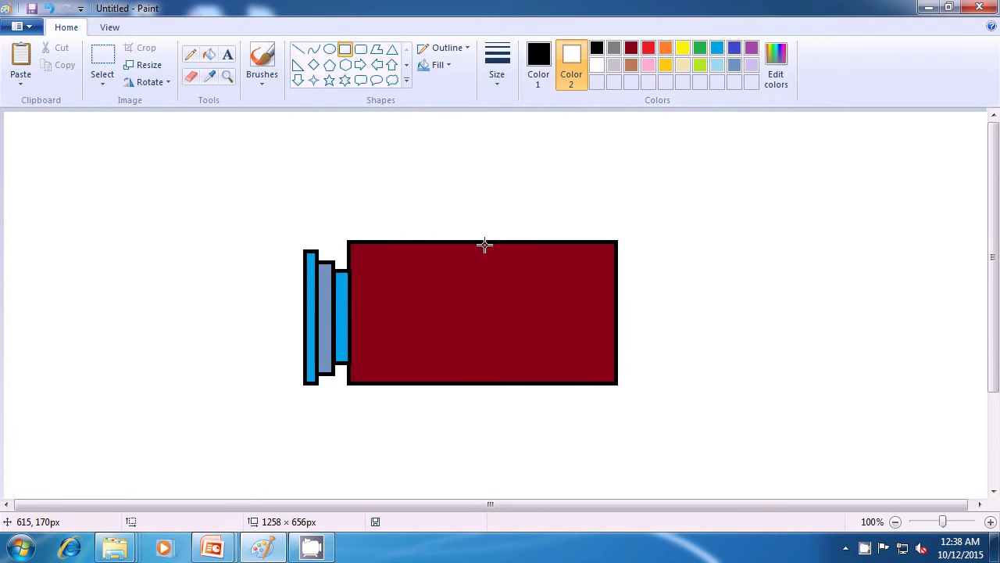
pyautogui.moveTo(476, 243); pyautogui.dragTo(506, 381)
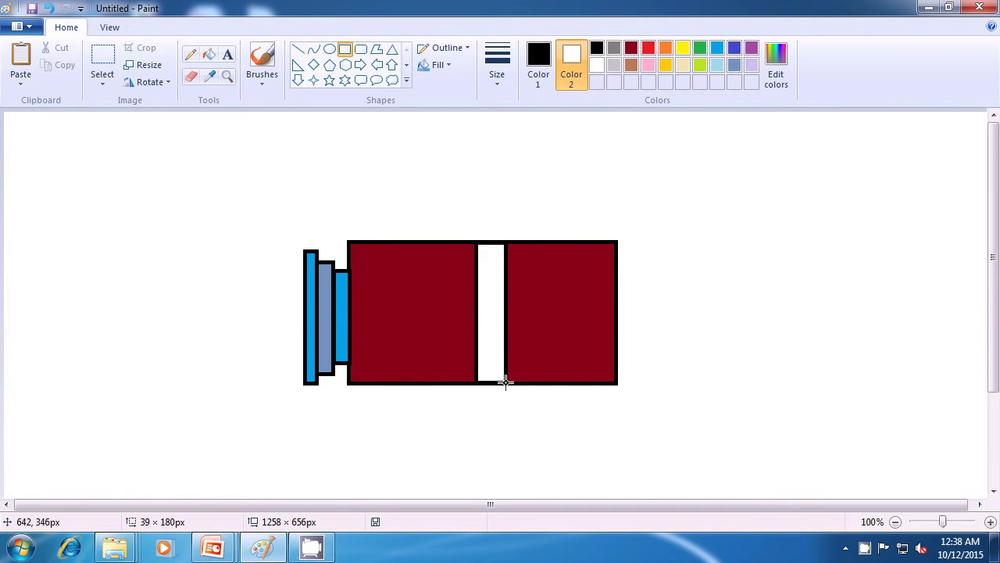
pyautogui.moveTo(505, 382); pyautogui.dragTo(507, 382)
pyautogui.click(726, 364)
# Divide the white band into a two-column grid with black lines: one vertical centre line and closely spaced horizontal lines down its full height
pyautogui.click(547, 61)
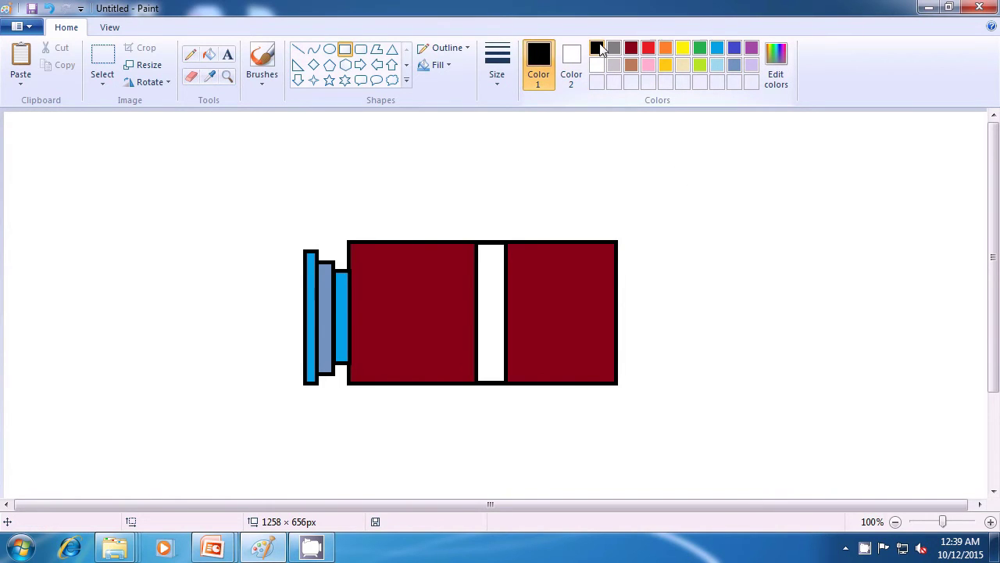
pyautogui.click(298, 52)
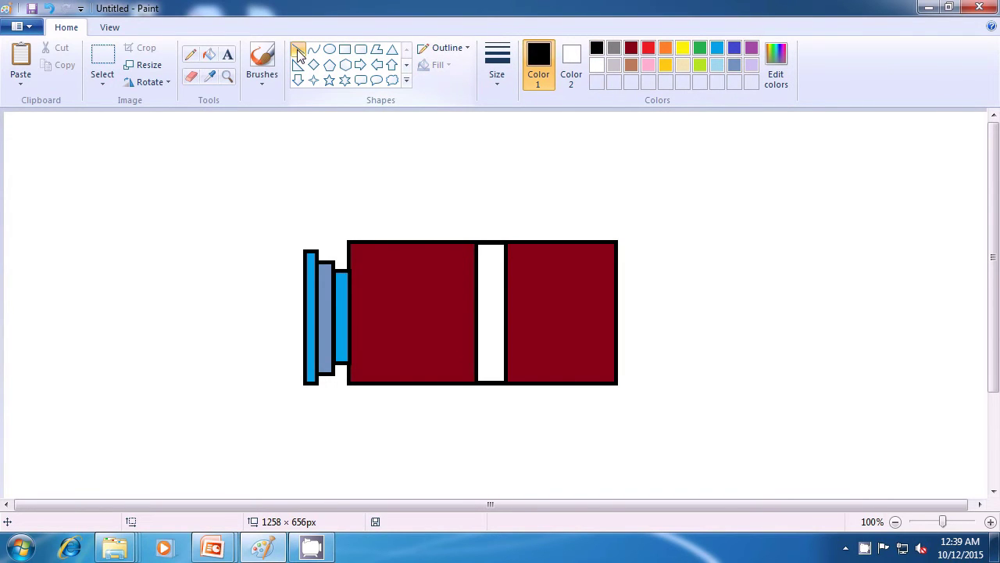
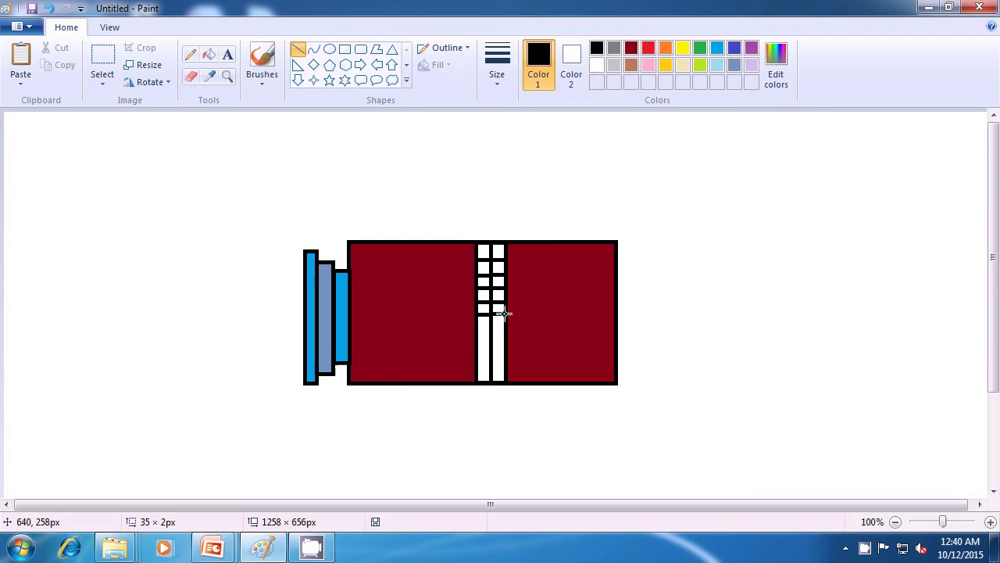
pyautogui.click(696, 318)
pyautogui.moveTo(477, 326); pyautogui.dragTo(507, 326)
pyautogui.click(693, 333)
pyautogui.moveTo(477, 337); pyautogui.dragTo(505, 336)
pyautogui.click(706, 351)
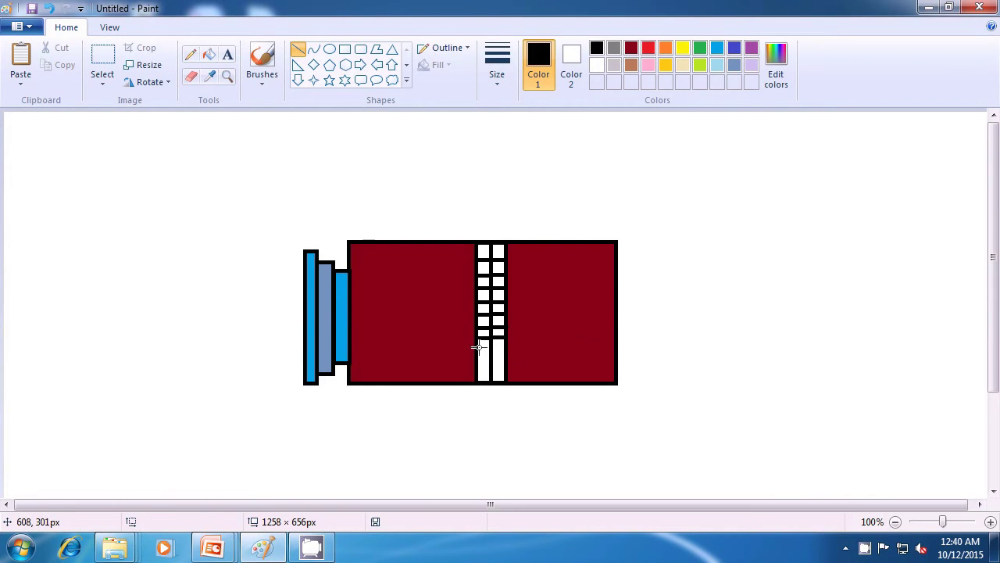
pyautogui.moveTo(478, 346); pyautogui.dragTo(504, 346)
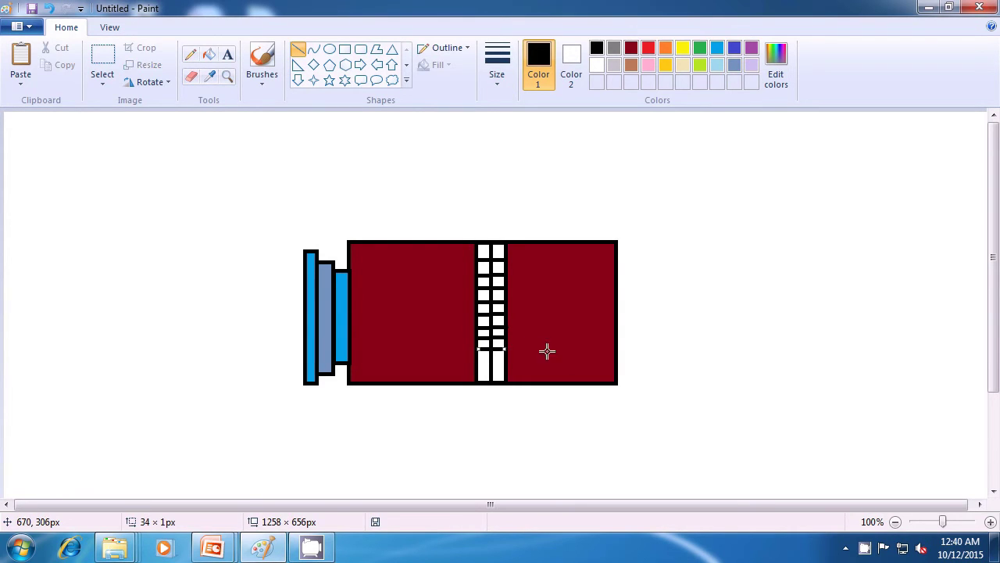
pyautogui.click(540, 359)
pyautogui.moveTo(478, 358); pyautogui.dragTo(506, 358)
pyautogui.click(699, 363)
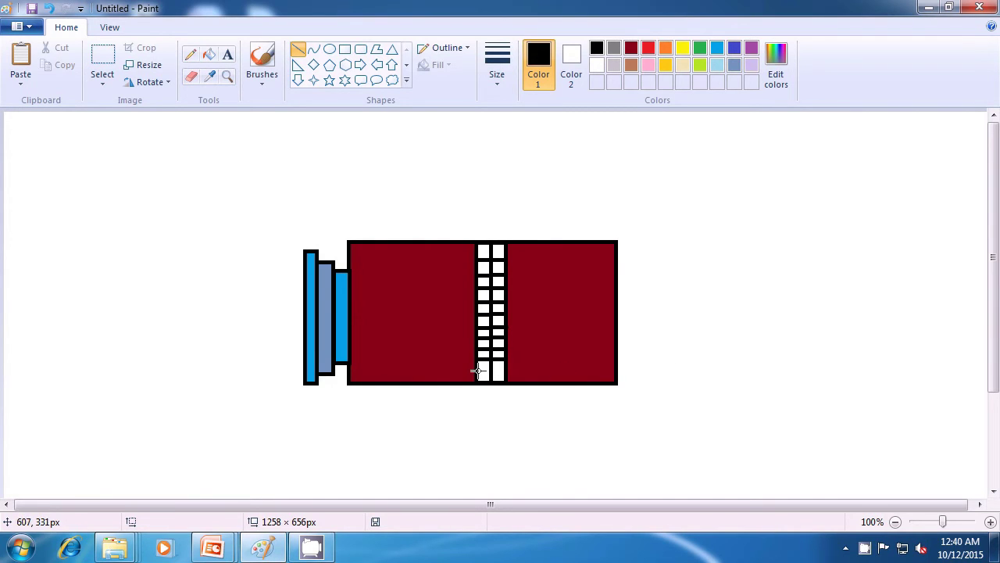
pyautogui.moveTo(478, 372); pyautogui.dragTo(504, 372)
pyautogui.click(688, 331)
# Draw a pointed nose with two black lines from the dark red rectangle's right corners, meeting about 169 px to its right
pyautogui.moveTo(617, 240)
pyautogui.mouseDown()
pyautogui.moveTo(696, 277)
pyautogui.moveTo(748, 320)
pyautogui.mouseUp()
pyautogui.click(828, 337)
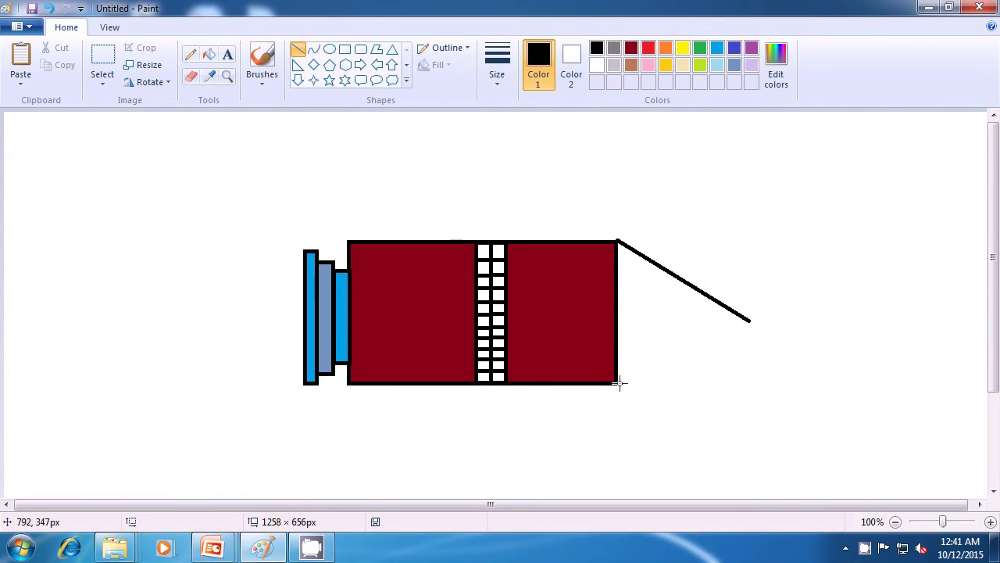
pyautogui.moveTo(618, 382)
pyautogui.mouseDown()
pyautogui.moveTo(725, 350)
pyautogui.moveTo(749, 323)
pyautogui.mouseUp()
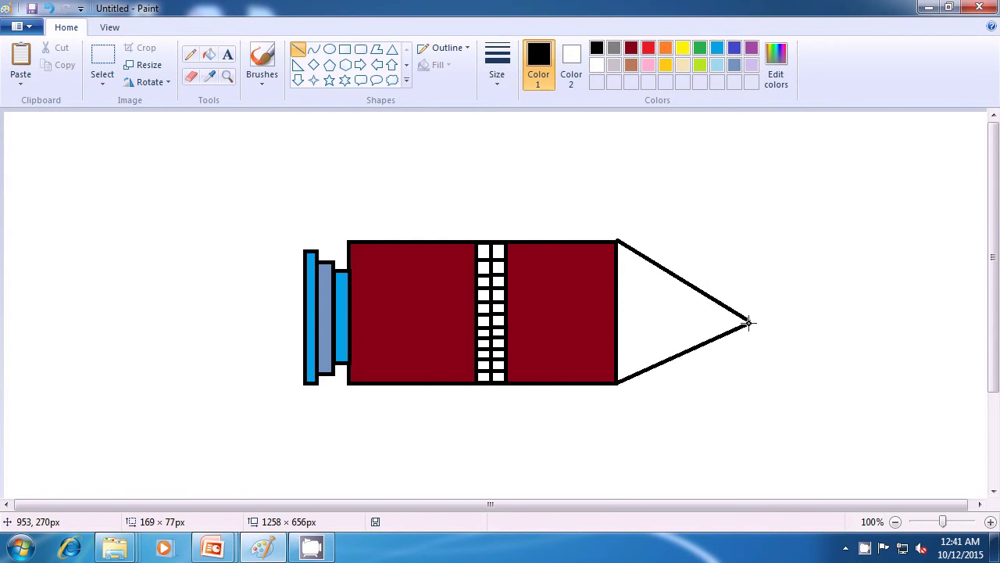
pyautogui.click(824, 332)
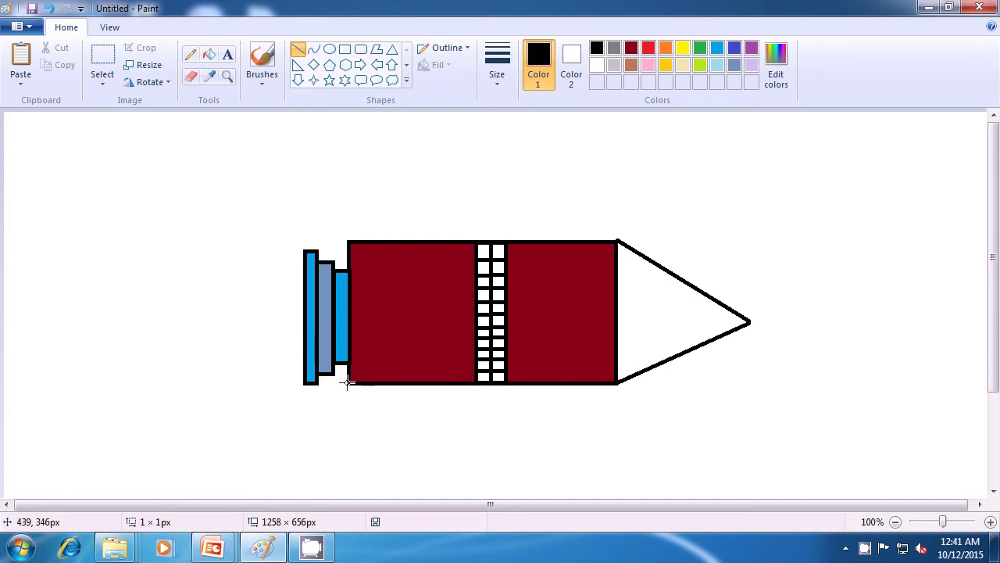
# Draw a slanted four-sided fin outline below the dark red rectangle, starting at its lower-left corner with a line about 69 × 70 px
pyautogui.moveTo(348, 382); pyautogui.dragTo(293, 436)
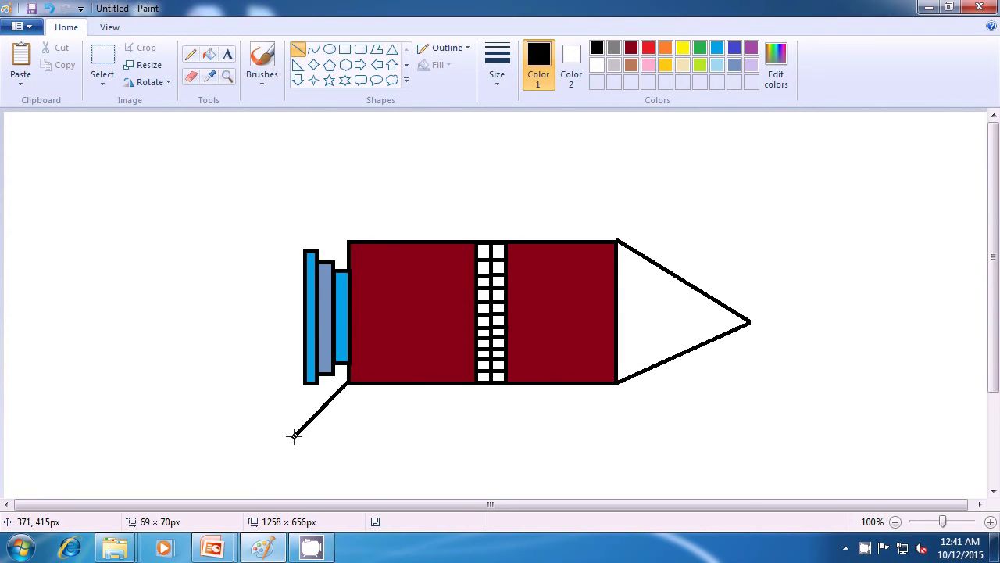
pyautogui.moveTo(294, 436); pyautogui.dragTo(298, 432)
pyautogui.click(404, 444)
pyautogui.moveTo(298, 432); pyautogui.dragTo(406, 384)
pyautogui.click(411, 456)
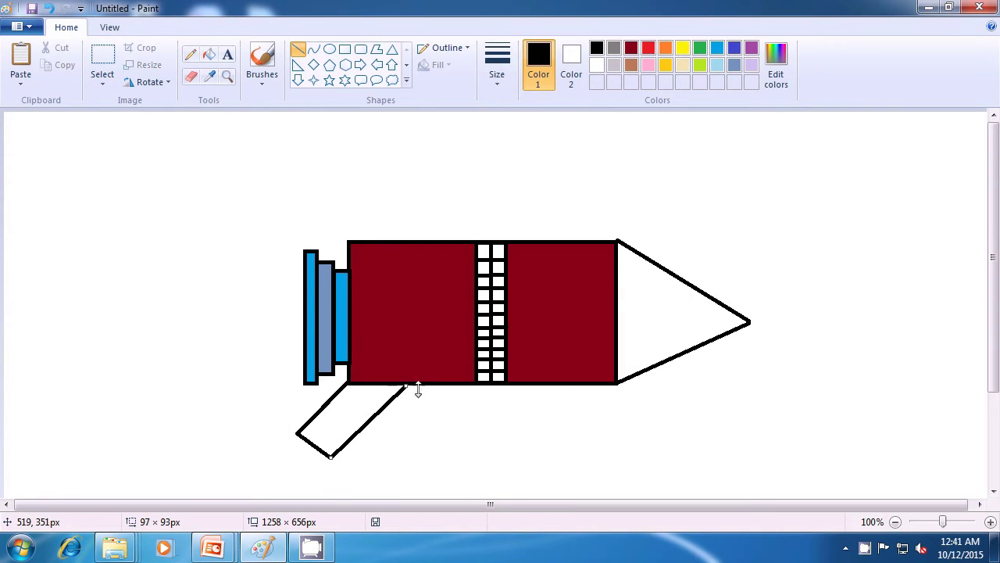
pyautogui.click(466, 424)
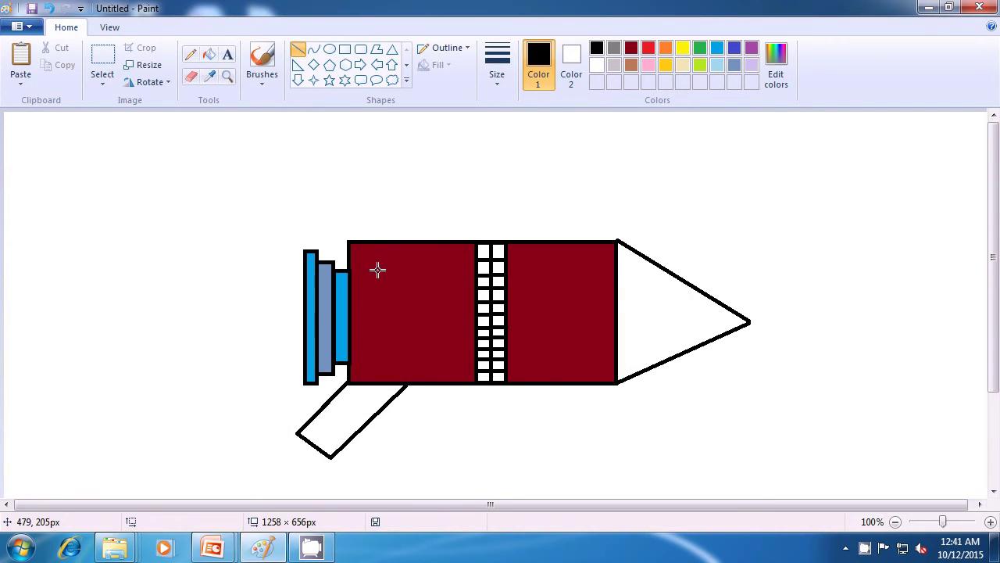
# Draw a matching fin outline above the dark red rectangle from its upper-left corner, with an outer edge about 64 × 17 px
pyautogui.moveTo(349, 241); pyautogui.dragTo(307, 179)
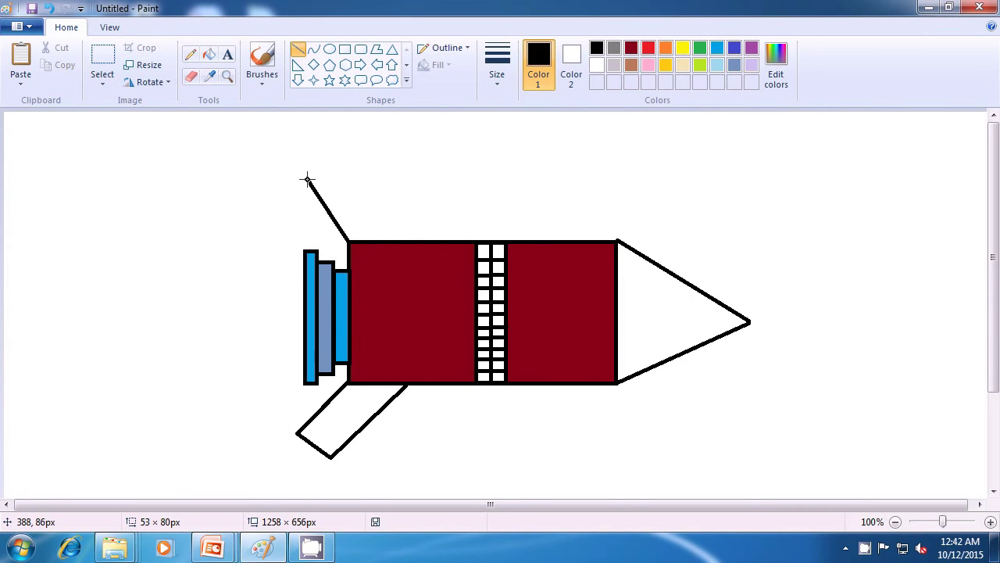
pyautogui.moveTo(307, 179); pyautogui.dragTo(308, 179)
pyautogui.click(412, 184)
pyautogui.moveTo(308, 178); pyautogui.dragTo(356, 165)
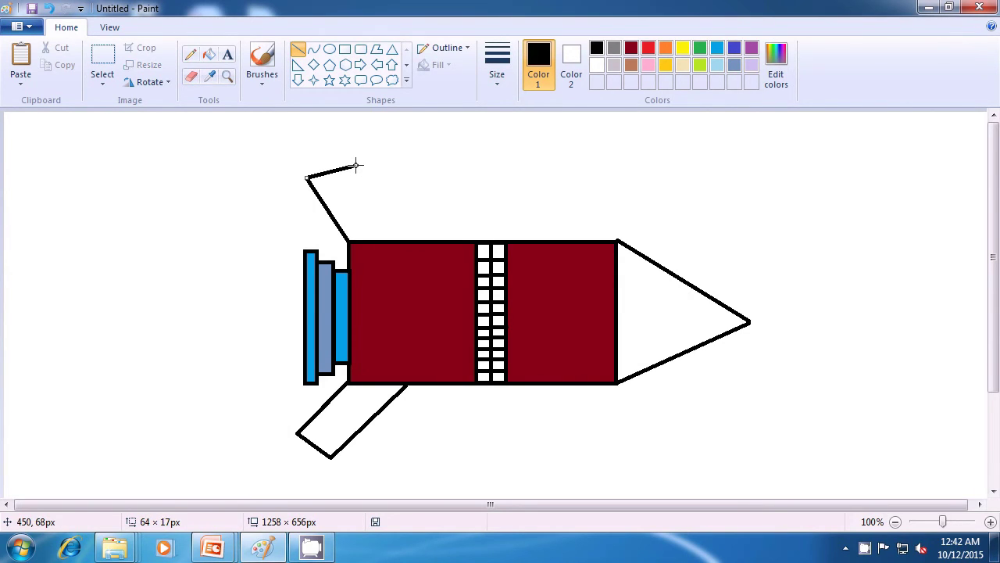
pyautogui.click(423, 163)
pyautogui.moveTo(356, 164)
pyautogui.mouseDown()
pyautogui.moveTo(379, 211)
pyautogui.moveTo(439, 236)
pyautogui.moveTo(409, 234)
pyautogui.moveTo(411, 241)
pyautogui.mouseUp()
pyautogui.click(513, 197)
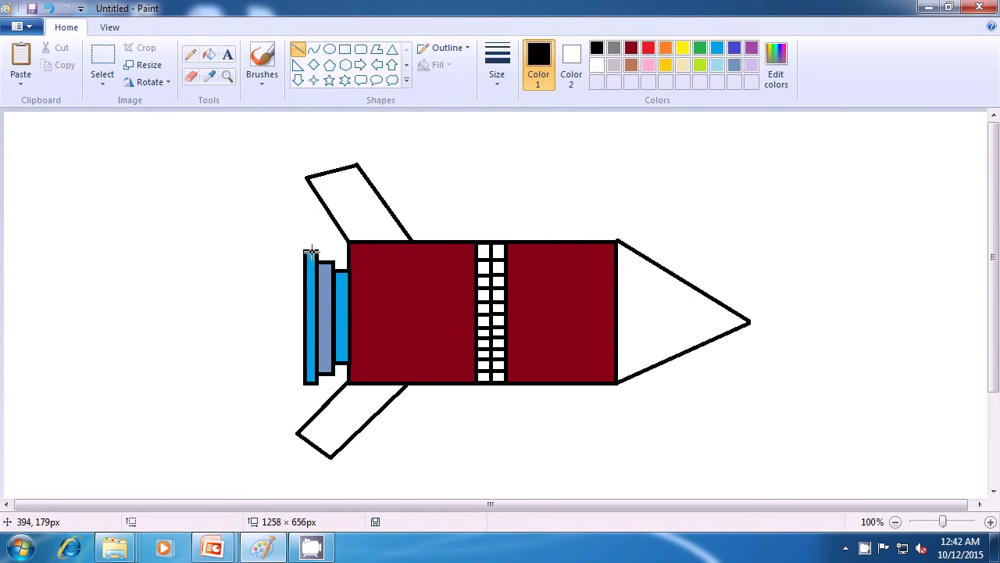
# Draw a zigzag flame outline leftward from the outermost turquoise strip's upper corner, using three connected black lines, the last about 122 × 23 px
pyautogui.moveTo(303, 249); pyautogui.dragTo(233, 278)
pyautogui.click(185, 273)
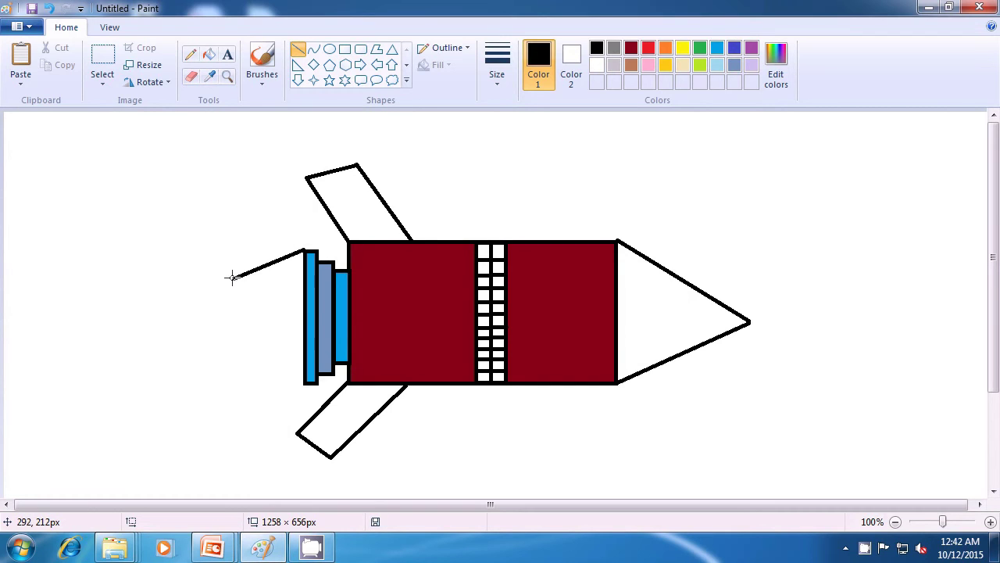
pyautogui.moveTo(233, 278); pyautogui.dragTo(264, 289)
pyautogui.click(207, 282)
pyautogui.moveTo(265, 290); pyautogui.dragTo(170, 307)
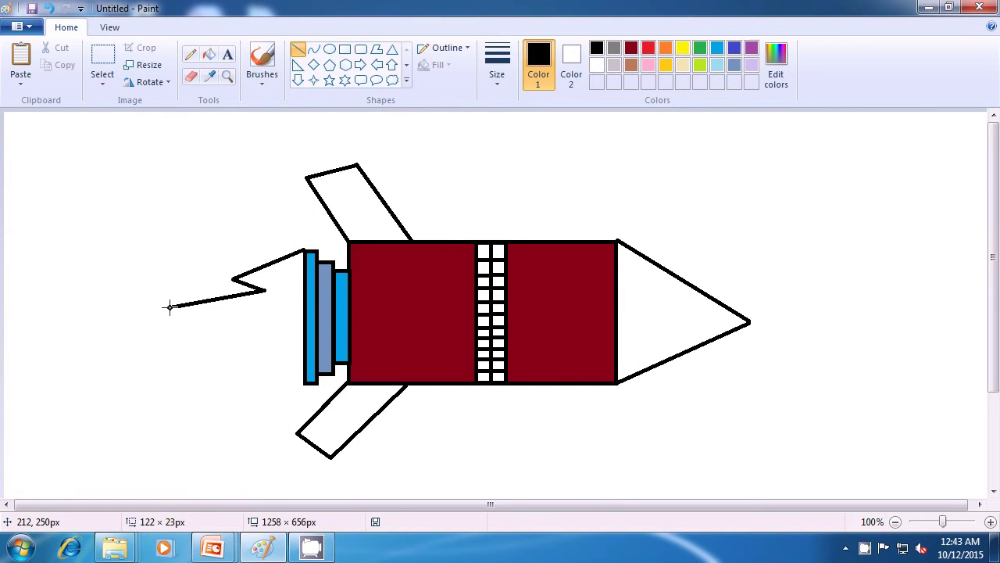